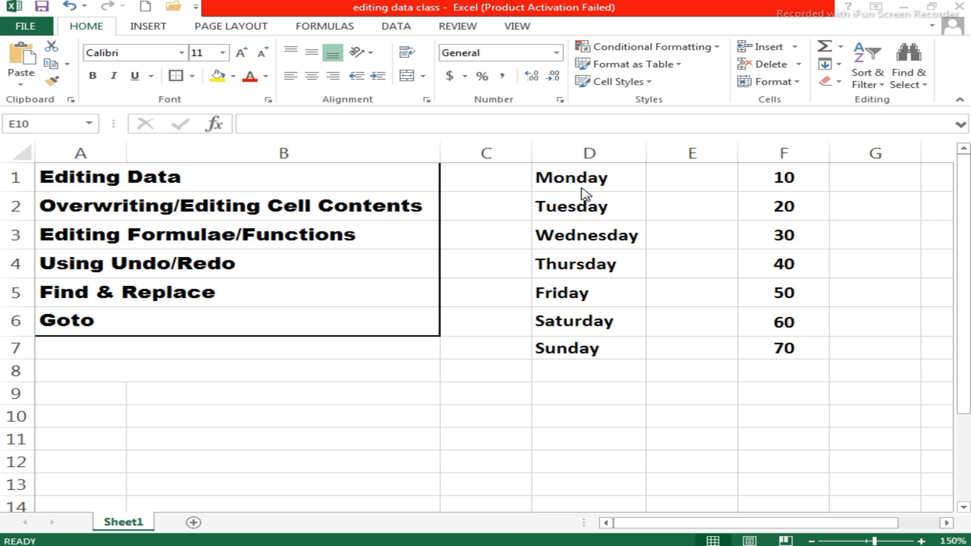
Step: Clear the old search text in the Find dialog and close the dialog
{"action": "left_click", "coordinate": [582, 188]}
{"action": "key", "text": "ctrl+f"}
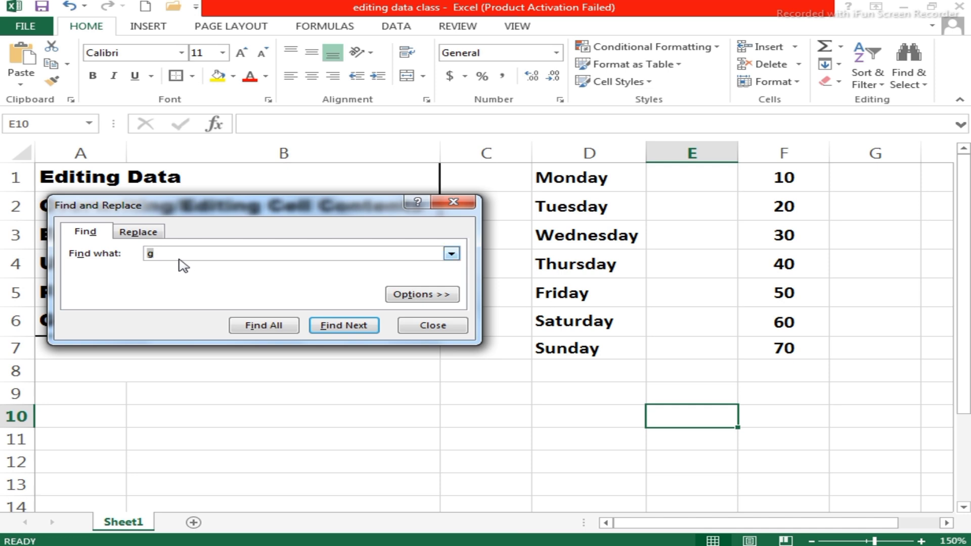
{"action": "left_click", "coordinate": [116, 255]}
{"action": "key", "text": "BackSpace"}
{"action": "left_click_drag", "start_coordinate": [158, 207], "coordinate": [168, 178]}
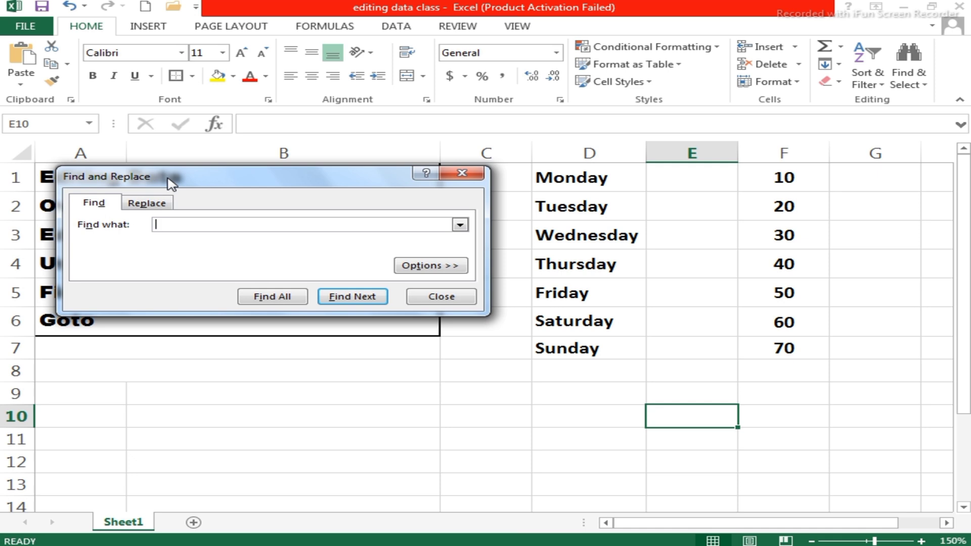
{"action": "left_click", "coordinate": [442, 299]}
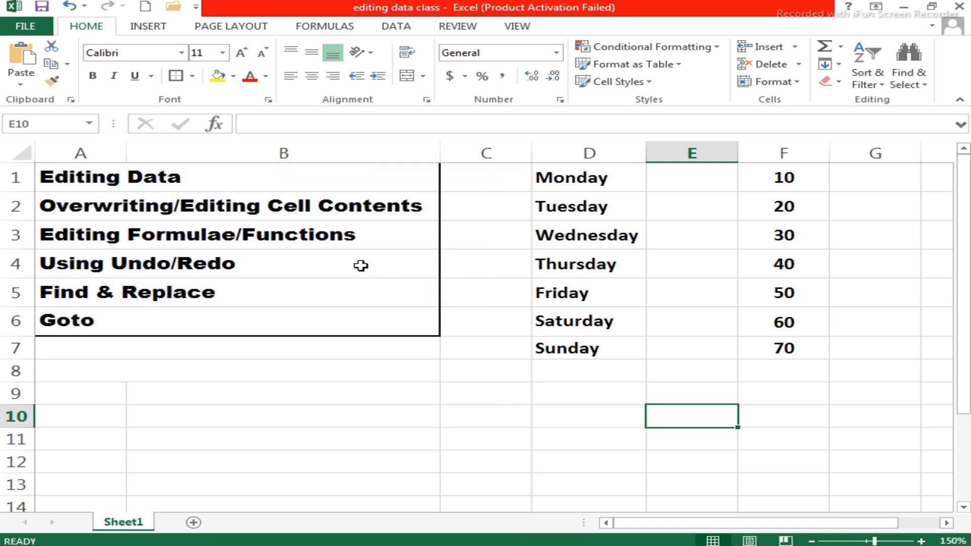
Step: Starting from cell D1, find the cells containing "y" one at a time, and list all matches
{"action": "left_click", "coordinate": [927, 86]}
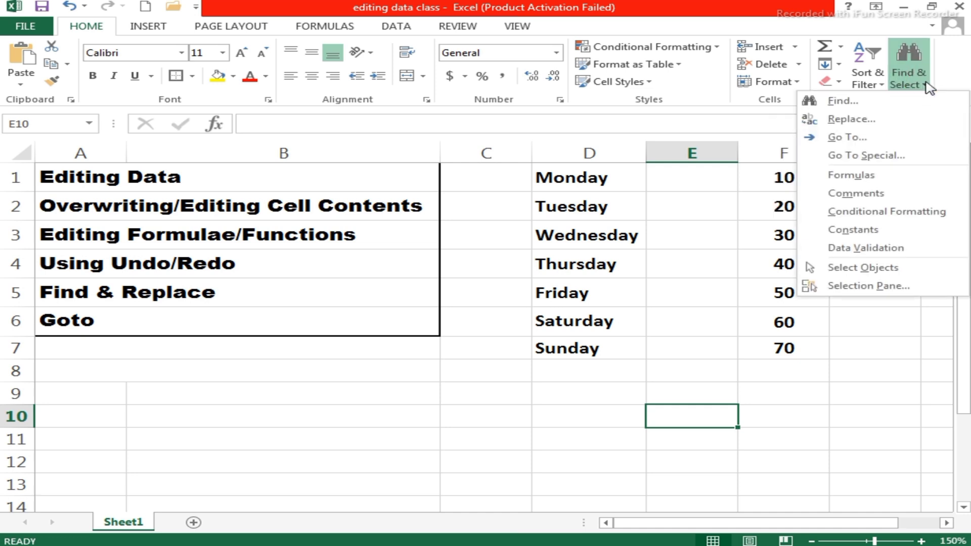
{"action": "left_click", "coordinate": [829, 102]}
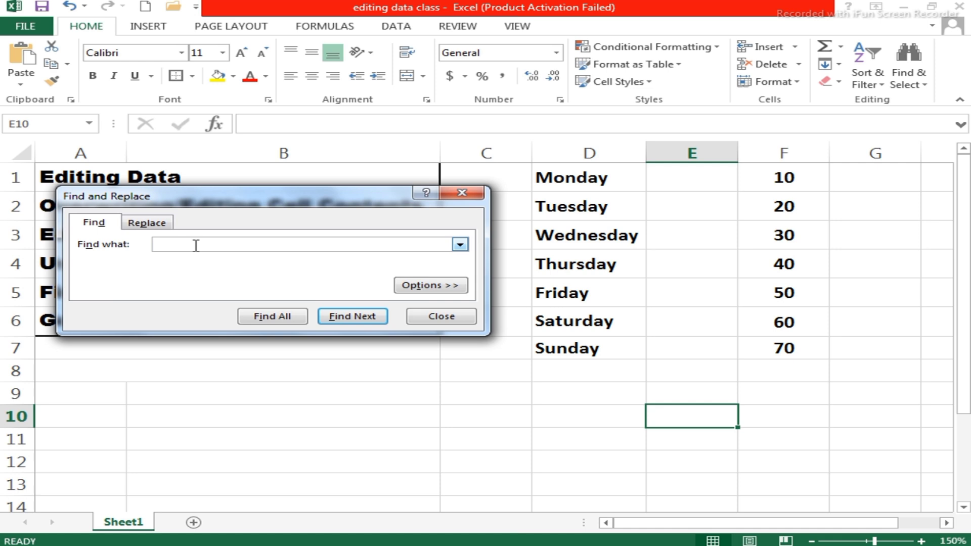
{"action": "left_click", "coordinate": [538, 174]}
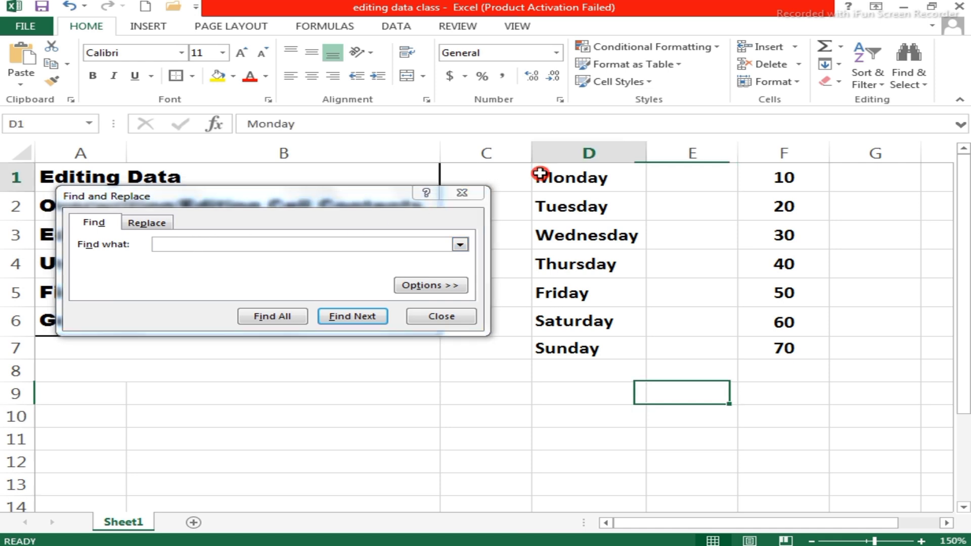
{"action": "left_click", "coordinate": [182, 244]}
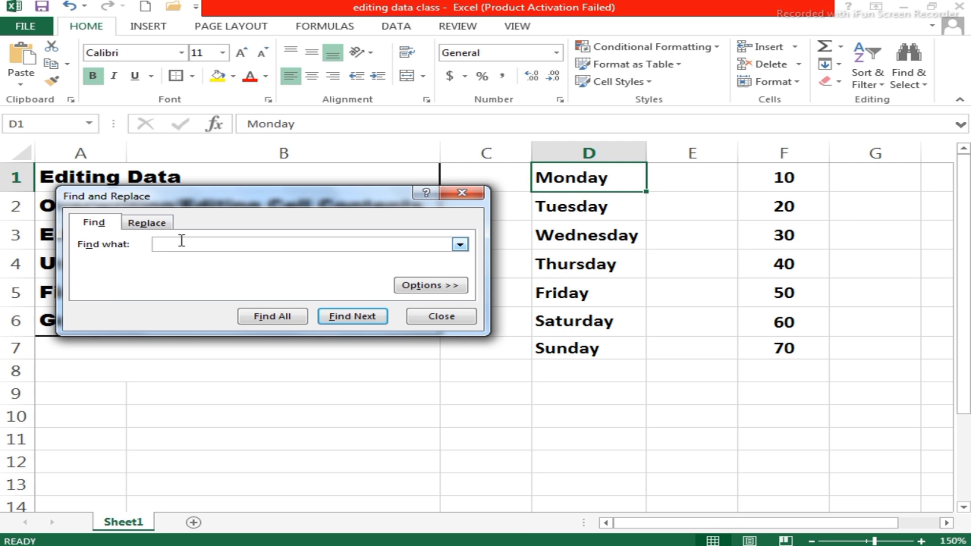
{"action": "type", "text": "y"}
{"action": "left_click", "coordinate": [367, 324]}
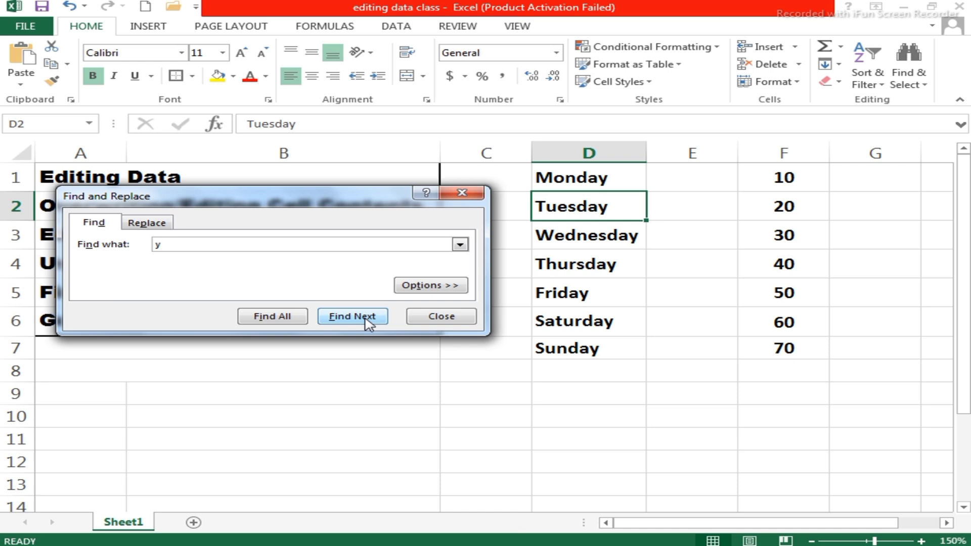
{"action": "left_click", "coordinate": [359, 321]}
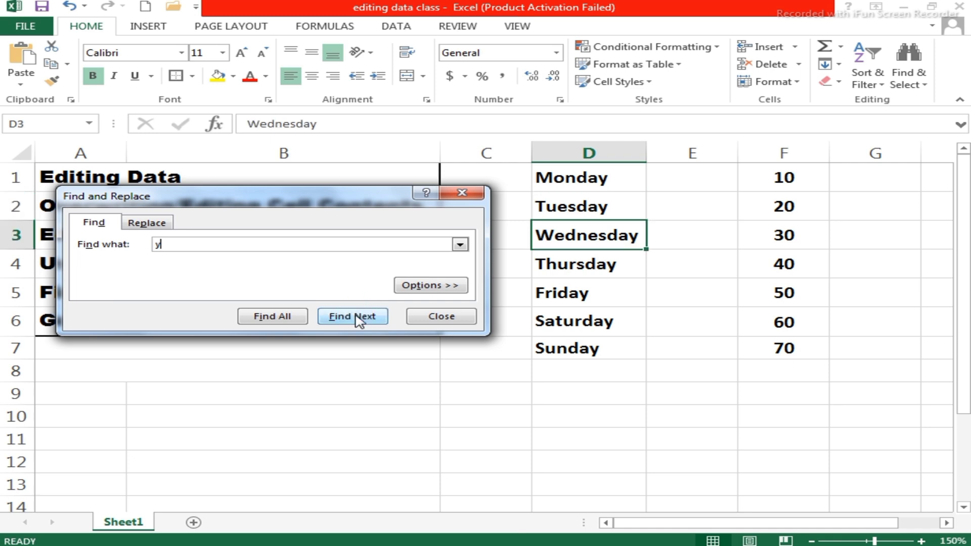
{"action": "left_click", "coordinate": [358, 321]}
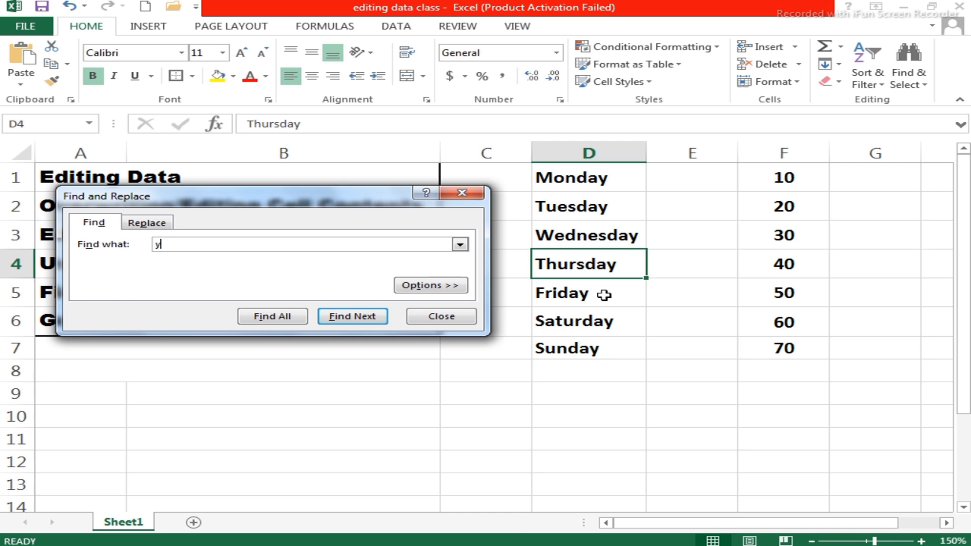
{"action": "left_click", "coordinate": [286, 323]}
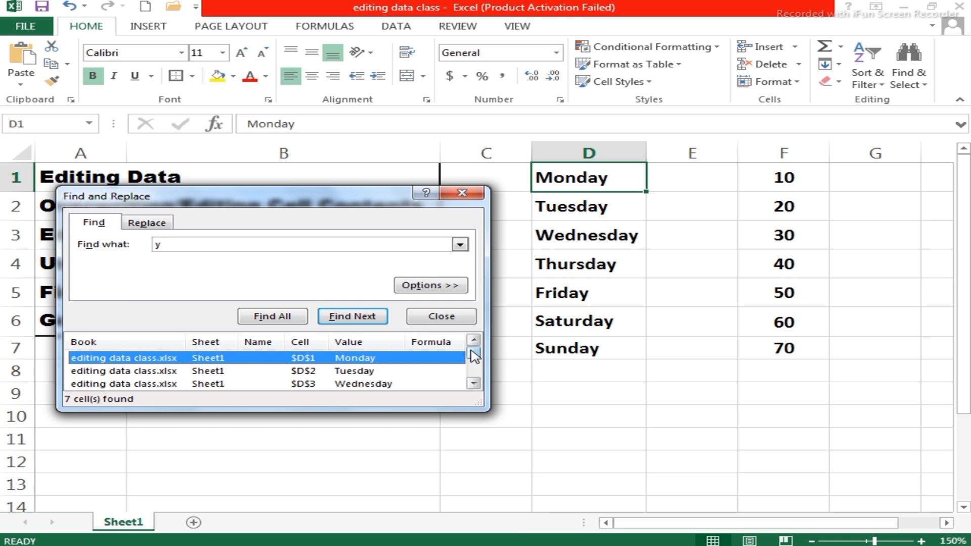
{"action": "mouse_move", "coordinate": [474, 356]}
{"action": "left_mouse_down"}
{"action": "mouse_move", "coordinate": [474, 373]}
{"action": "mouse_move", "coordinate": [473, 353]}
{"action": "left_mouse_up"}
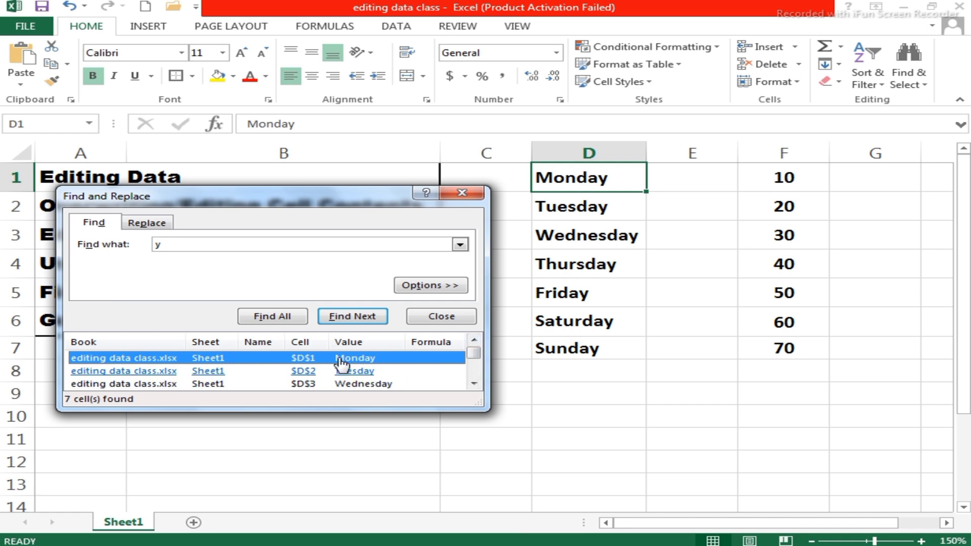
Step: Replace the search text with "wednesday" and find the next match in the sheet
{"action": "left_click", "coordinate": [211, 243]}
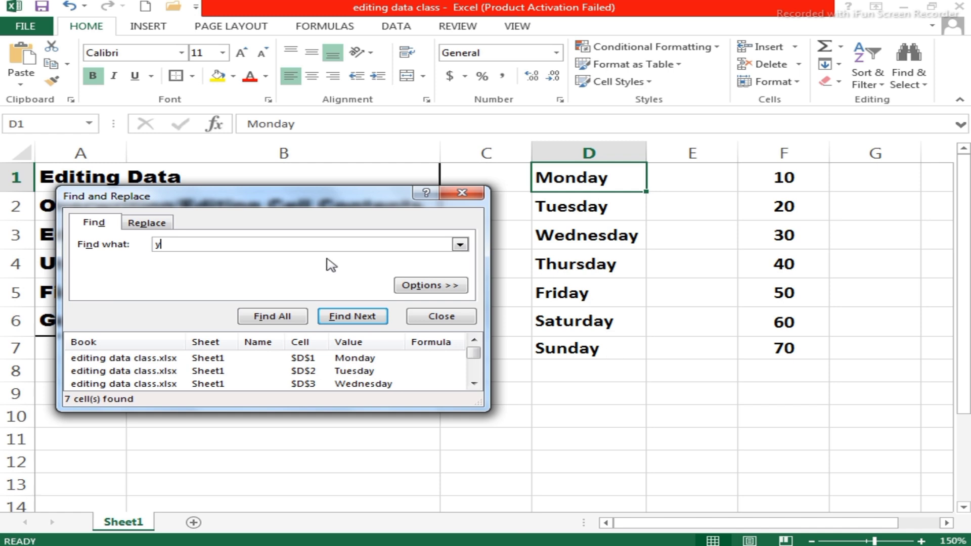
{"action": "double_click", "coordinate": [154, 244]}
{"action": "type", "text": "wednesday"}
{"action": "left_click", "coordinate": [353, 317]}
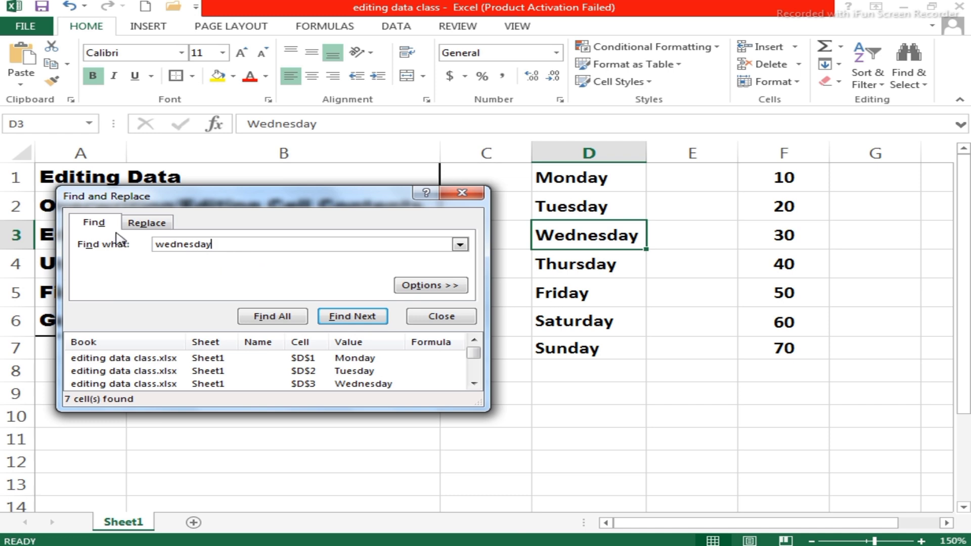
Step: Replace the found "wednesday" entry in cell D3 with "tuesday" using Find and Replace
{"action": "left_click", "coordinate": [152, 224]}
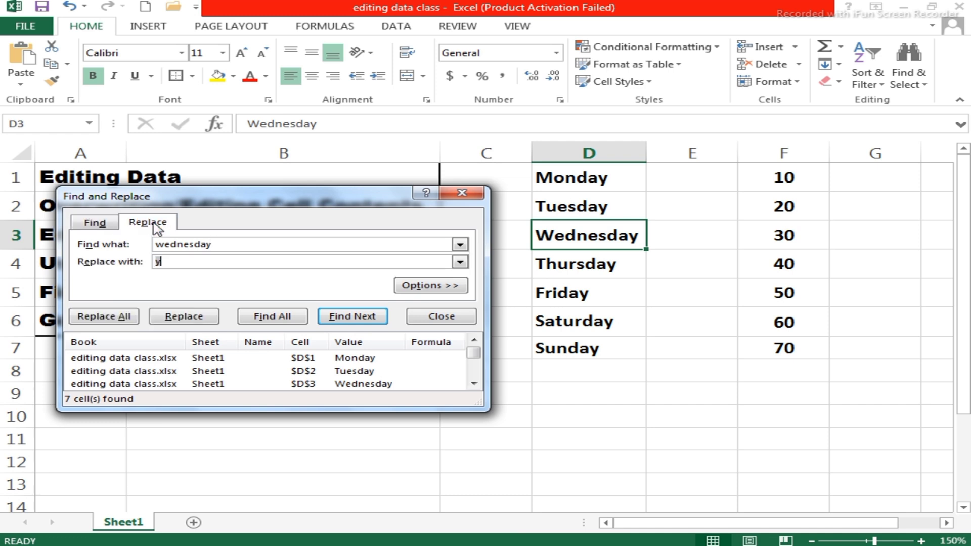
{"action": "double_click", "coordinate": [205, 245]}
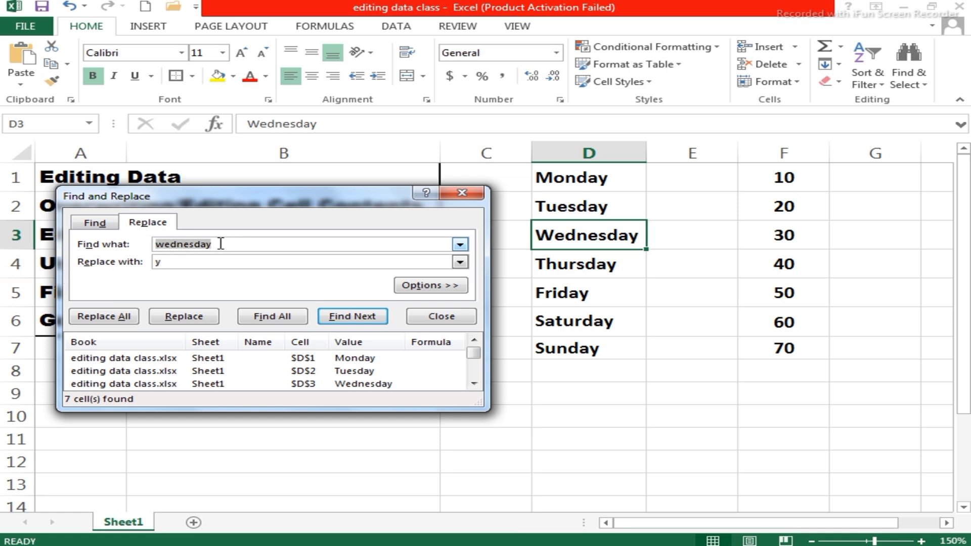
{"action": "left_click_drag", "start_coordinate": [182, 261], "coordinate": [143, 263]}
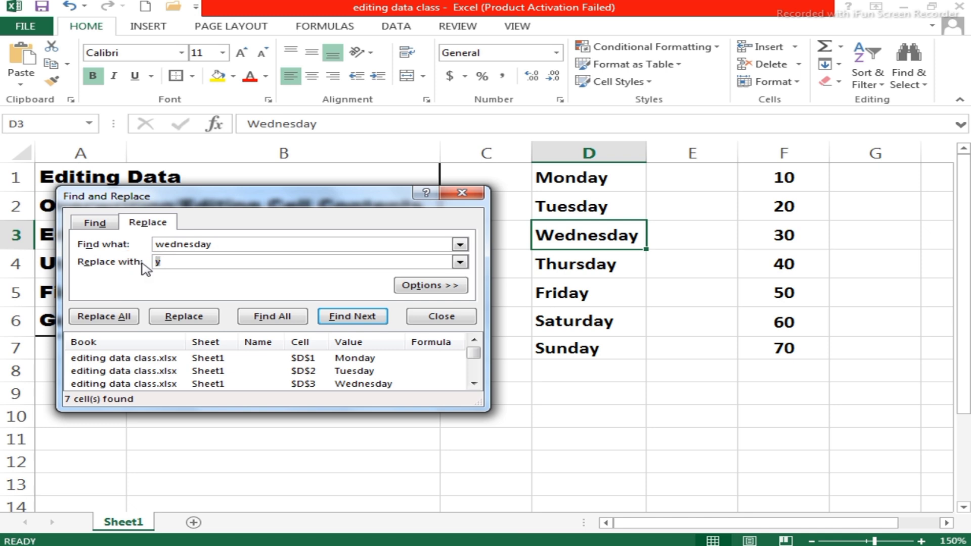
{"action": "type", "text": "tuesday"}
{"action": "left_click", "coordinate": [171, 319]}
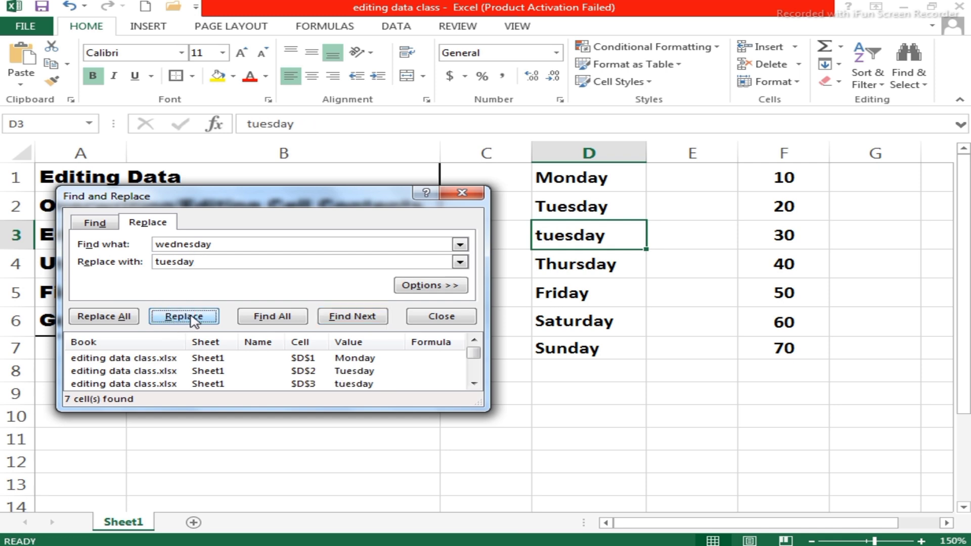
{"action": "left_click_drag", "start_coordinate": [225, 244], "coordinate": [152, 245]}
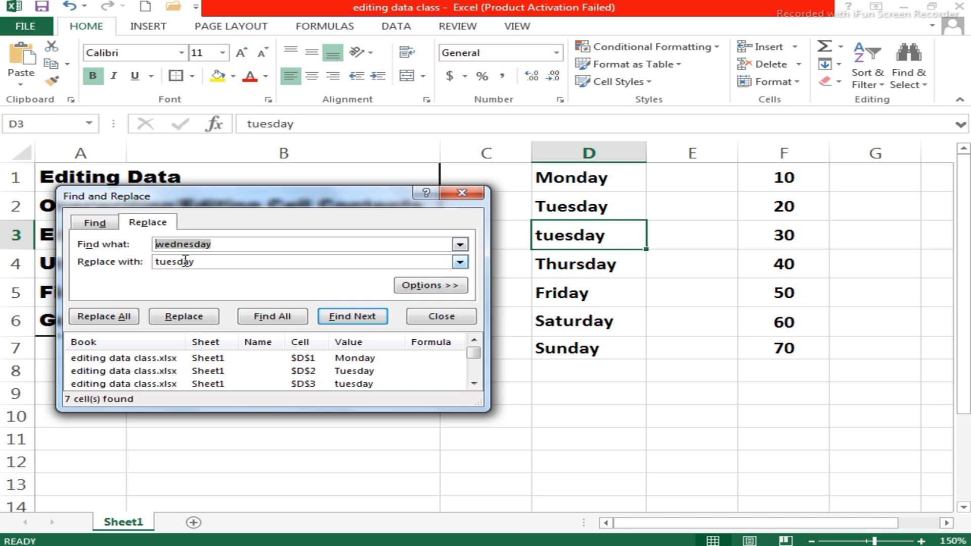
{"action": "left_click_drag", "start_coordinate": [212, 261], "coordinate": [148, 263]}
{"action": "left_click_drag", "start_coordinate": [233, 245], "coordinate": [157, 244]}
{"action": "left_click_drag", "start_coordinate": [214, 262], "coordinate": [157, 261]}
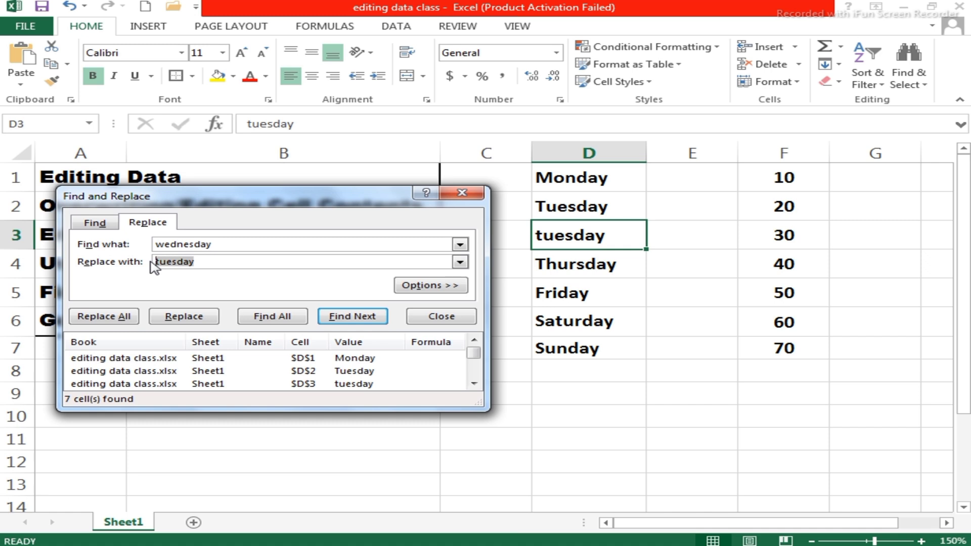
Step: Close the Find and Replace dialog and undo the replacement in cell D3
{"action": "left_click", "coordinate": [447, 317]}
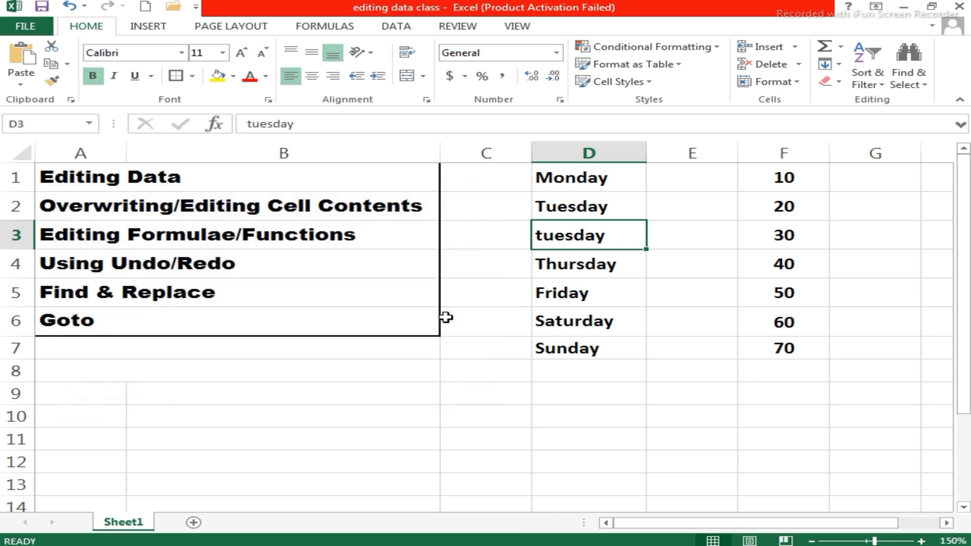
{"action": "key", "text": "ctrl+z"}
{"action": "key", "text": "ctrl+z"}
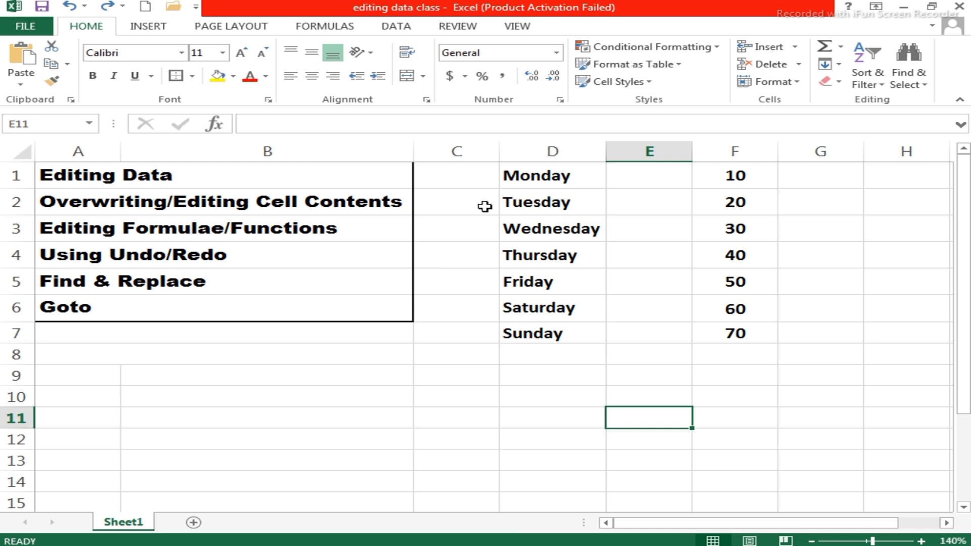
Step: Overwrite the contents of cell D1 with "akc" and undo the entry
{"action": "left_click", "coordinate": [570, 175]}
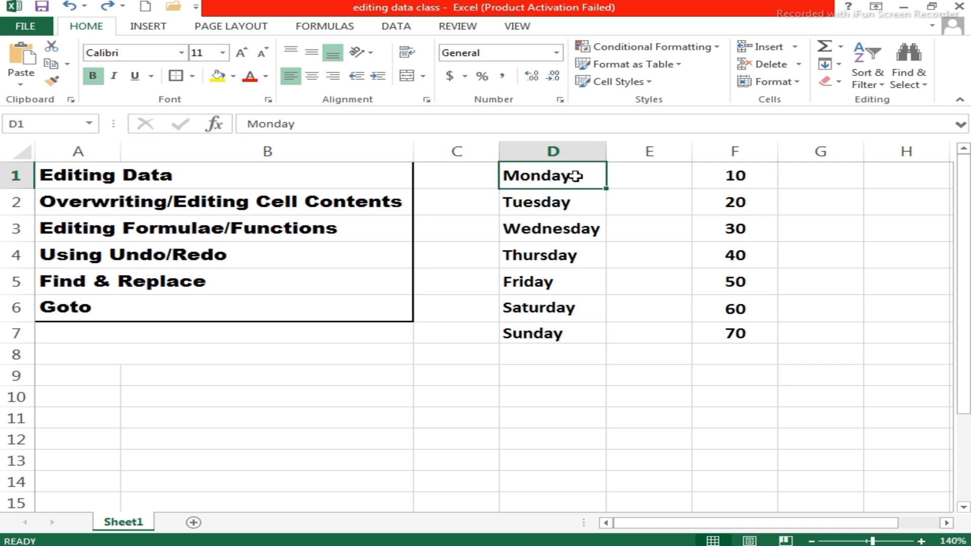
{"action": "type", "text": "akc"}
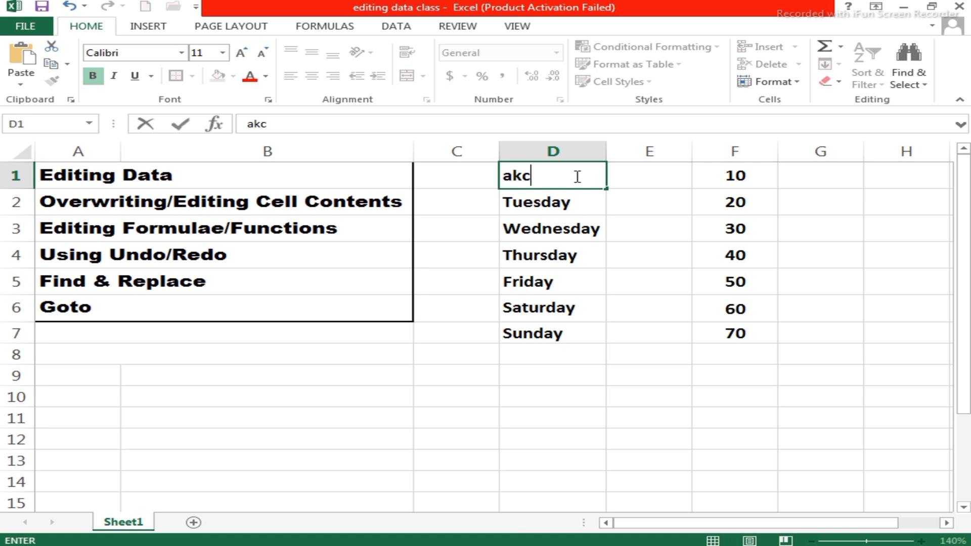
{"action": "key", "text": "ctrl+z"}
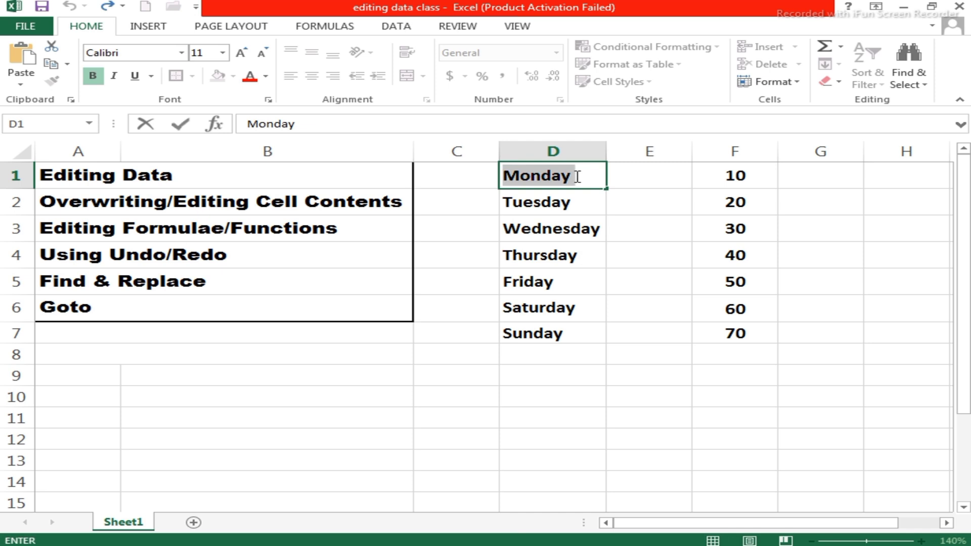
{"action": "left_click", "coordinate": [603, 232]}
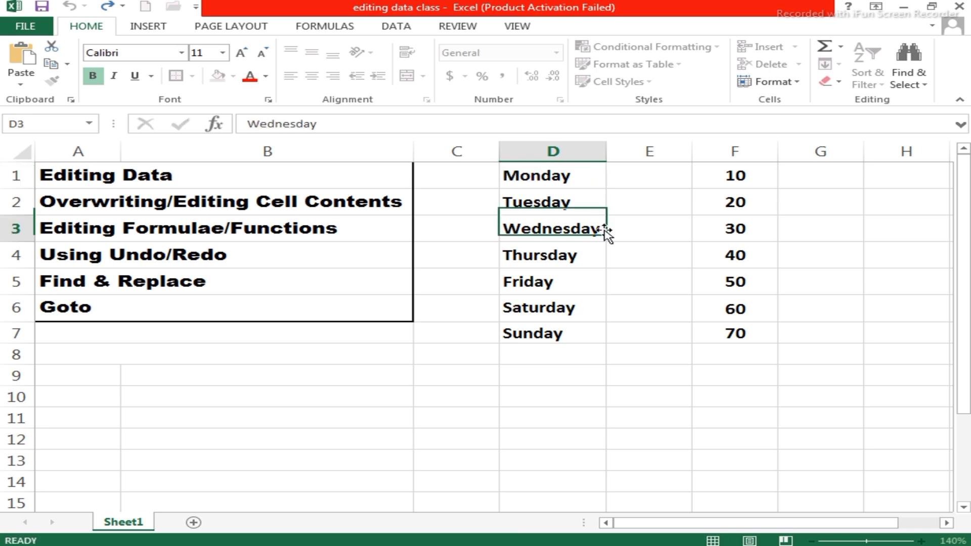
Step: Edit cell D1 in place by adding "abc" after Monday, and delete the added text again
{"action": "left_click", "coordinate": [568, 178]}
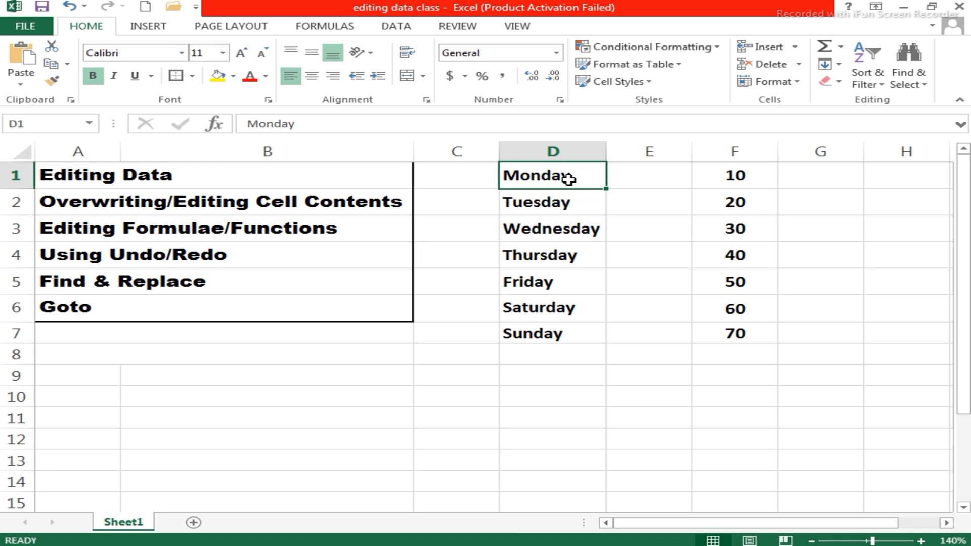
{"action": "double_click", "coordinate": [585, 176]}
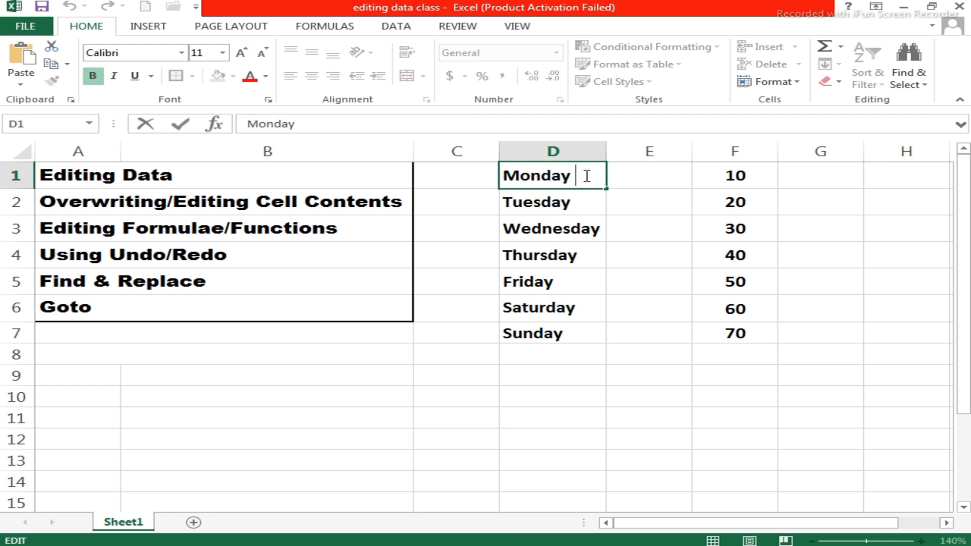
{"action": "type", "text": "abc"}
{"action": "key", "text": "BackSpace"}
{"action": "key", "text": "BackSpace"}
{"action": "key", "text": "BackSpace"}
{"action": "left_click", "coordinate": [635, 167]}
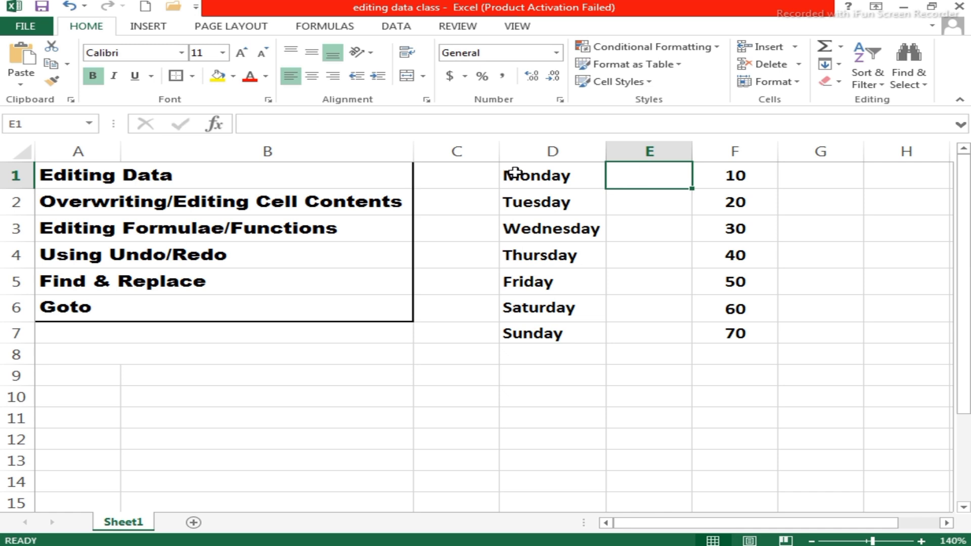
Step: Reopen cell D1 for editing, append "acx" after Monday, and remove the appended text
{"action": "left_click", "coordinate": [535, 175]}
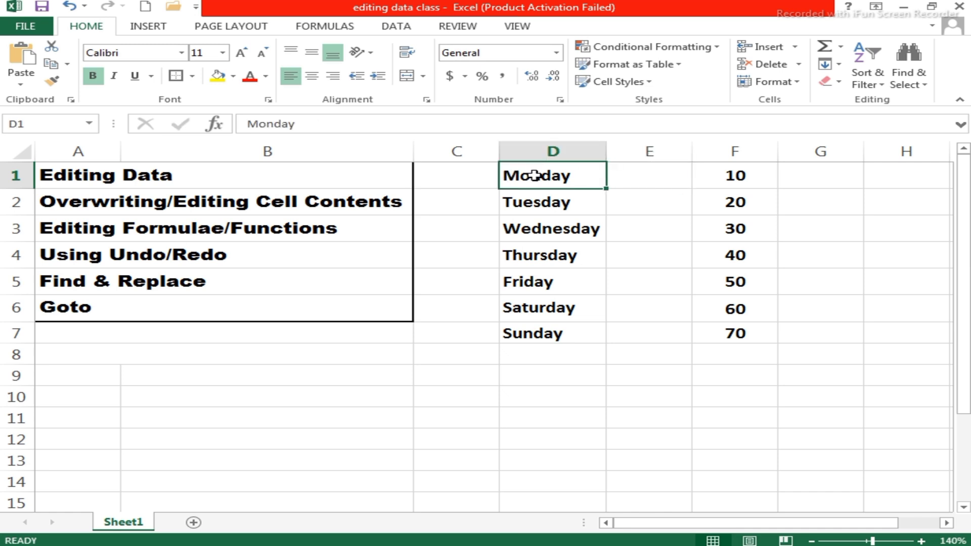
{"action": "key", "text": "F2"}
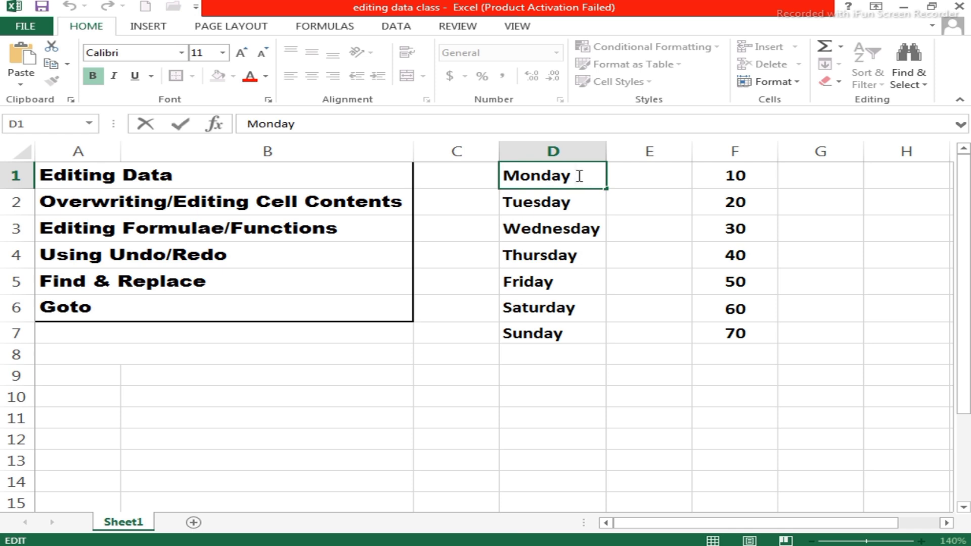
{"action": "type", "text": "acx"}
{"action": "left_click_drag", "start_coordinate": [580, 175], "coordinate": [633, 177]}
{"action": "key", "text": "BackSpace"}
{"action": "left_click", "coordinate": [642, 179]}
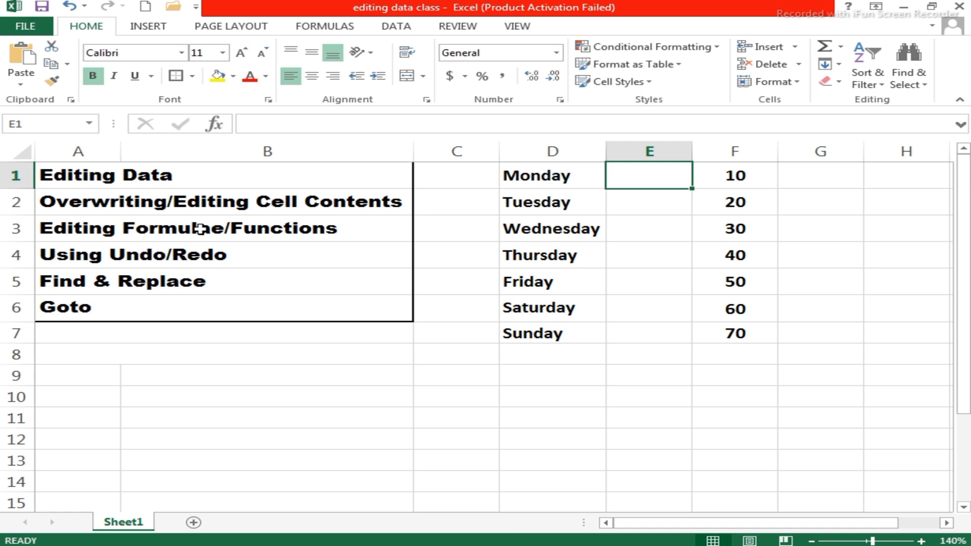
Step: Use AutoSum in cell F8 to total the weekday values in F1:F7
{"action": "left_click", "coordinate": [578, 194]}
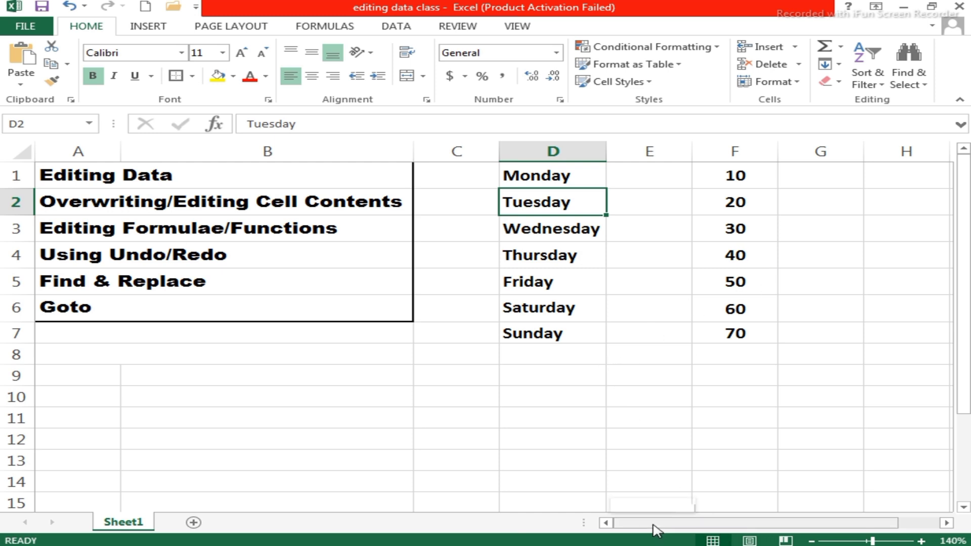
{"action": "left_click_drag", "start_coordinate": [655, 527], "coordinate": [700, 526]}
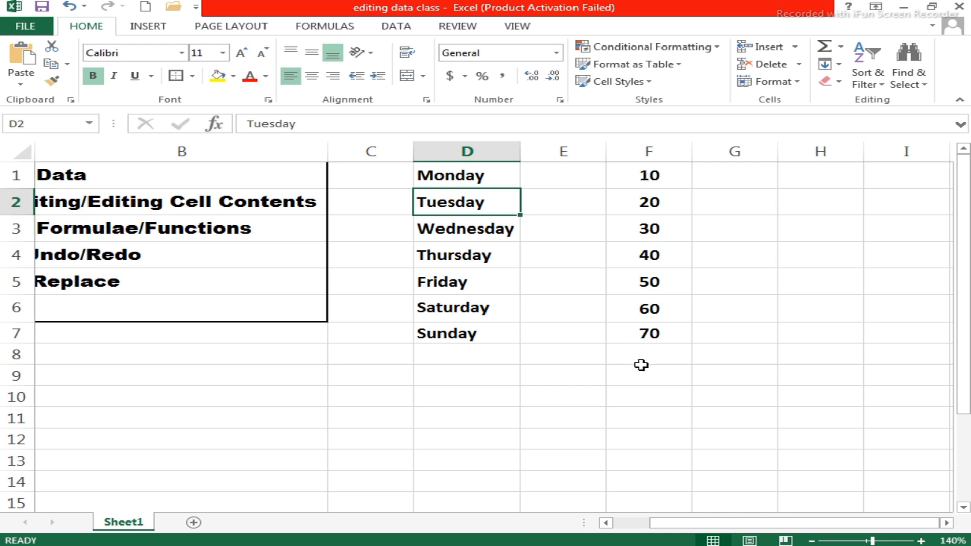
{"action": "left_click", "coordinate": [656, 353]}
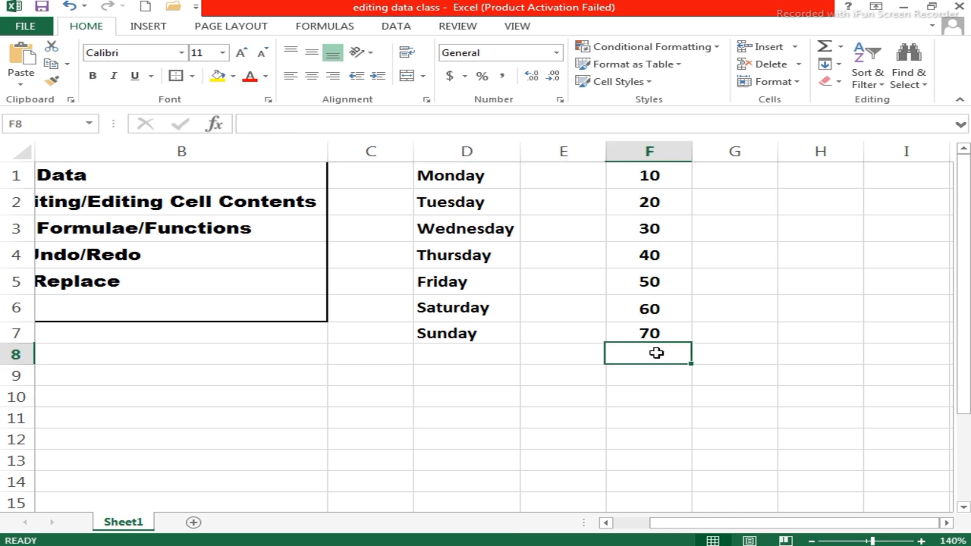
{"action": "left_click", "coordinate": [824, 48]}
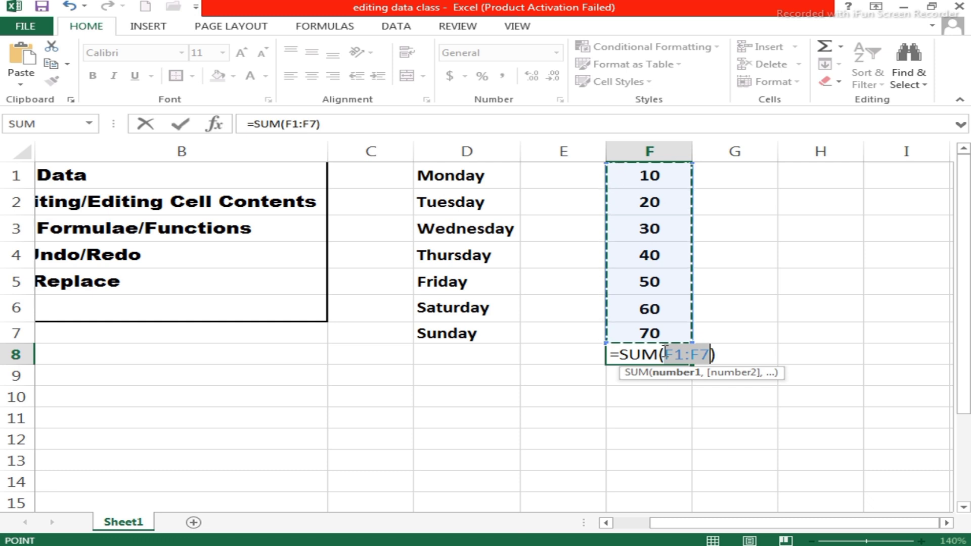
{"action": "key", "text": "Return"}
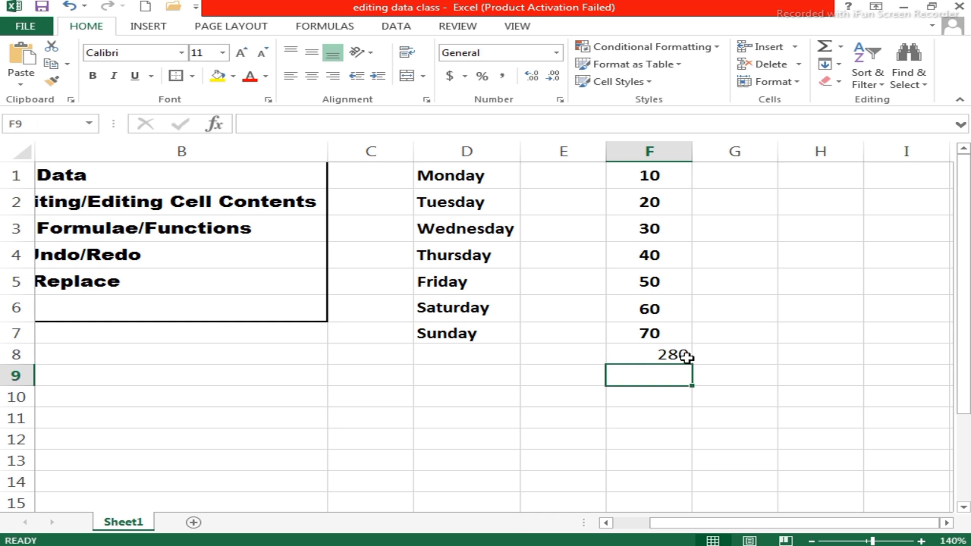
Step: Enter the formula =F1+F2+F3+F4+F5+F6+F7 in cell G2 by picking each value cell in turn
{"action": "left_click", "coordinate": [733, 204]}
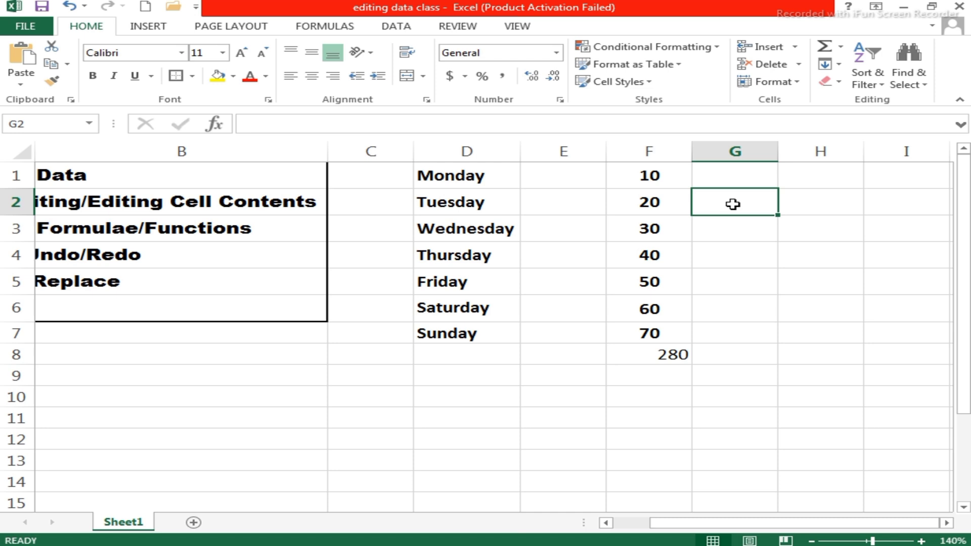
{"action": "type", "text": "="}
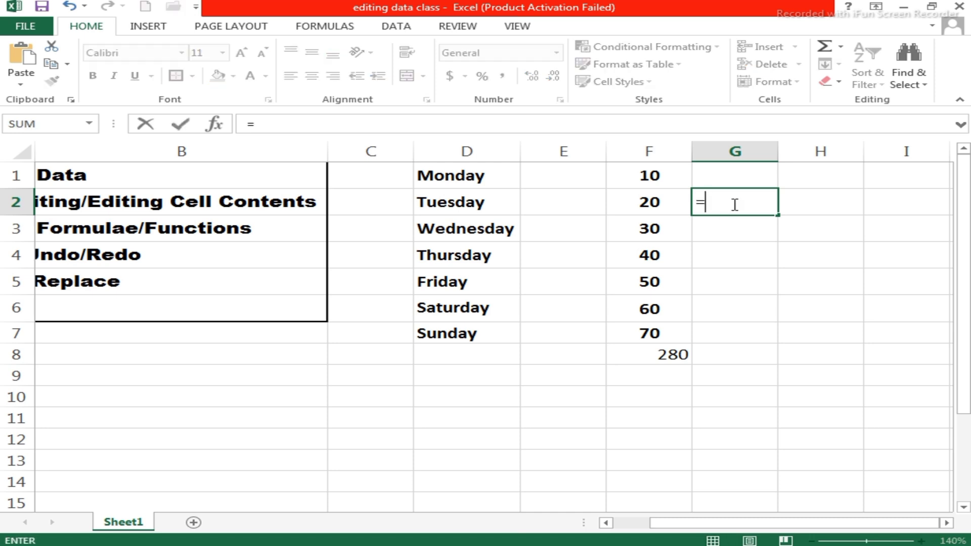
{"action": "left_click", "coordinate": [645, 177]}
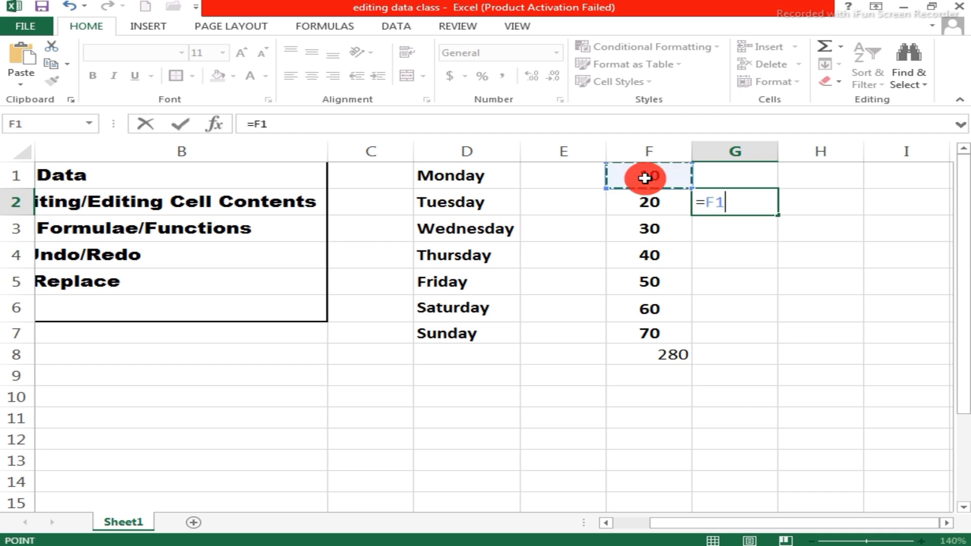
{"action": "type", "text": "+"}
{"action": "left_click", "coordinate": [660, 203]}
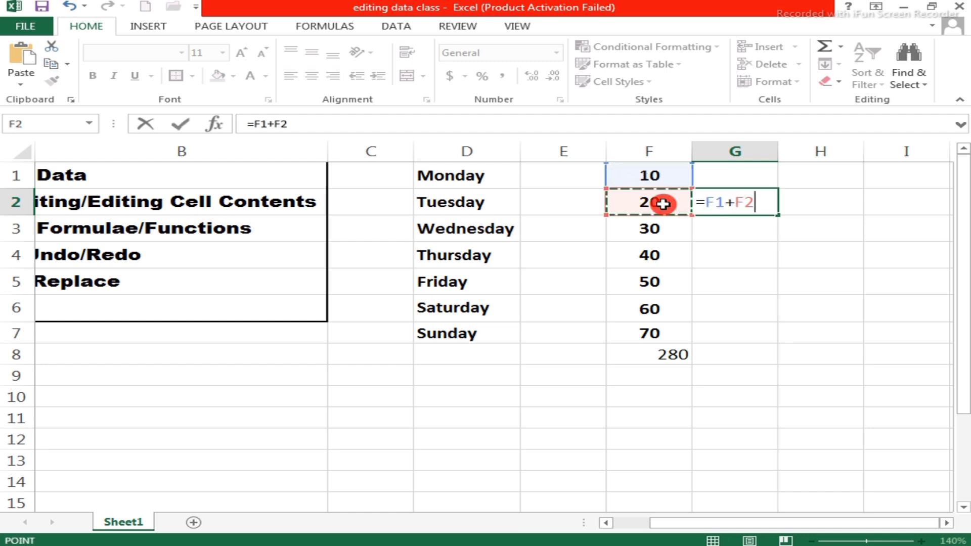
{"action": "type", "text": "+"}
{"action": "left_click", "coordinate": [676, 231]}
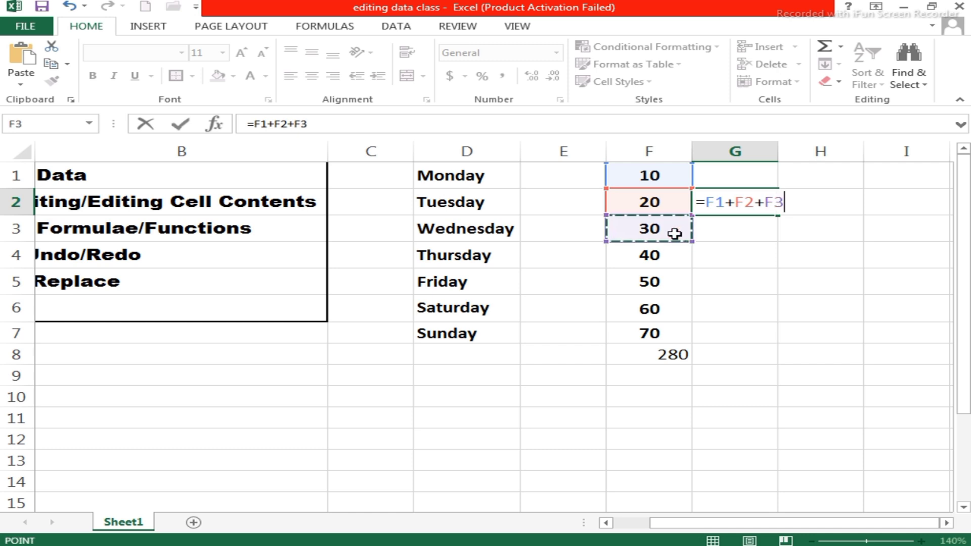
{"action": "type", "text": "+"}
{"action": "left_click", "coordinate": [675, 252]}
{"action": "type", "text": "+"}
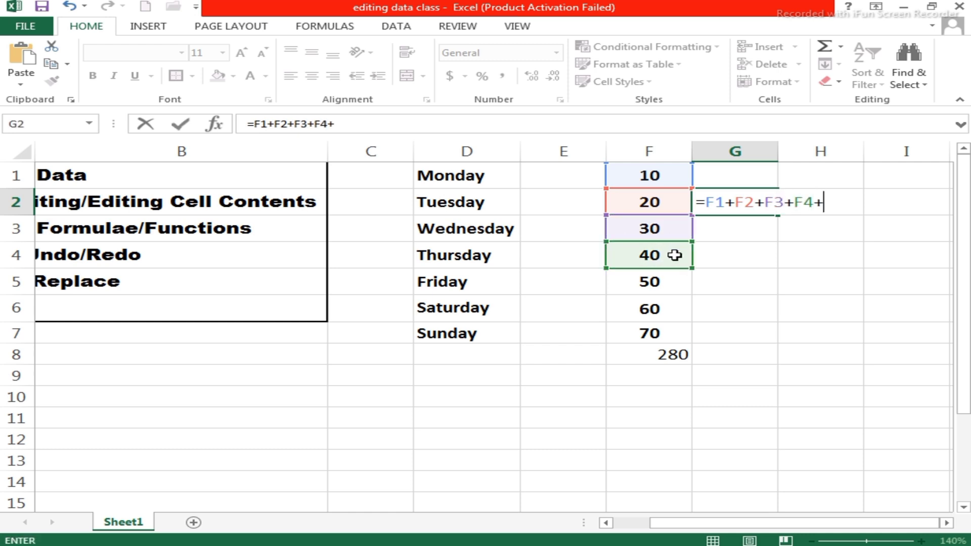
{"action": "left_click", "coordinate": [673, 287]}
{"action": "type", "text": "+"}
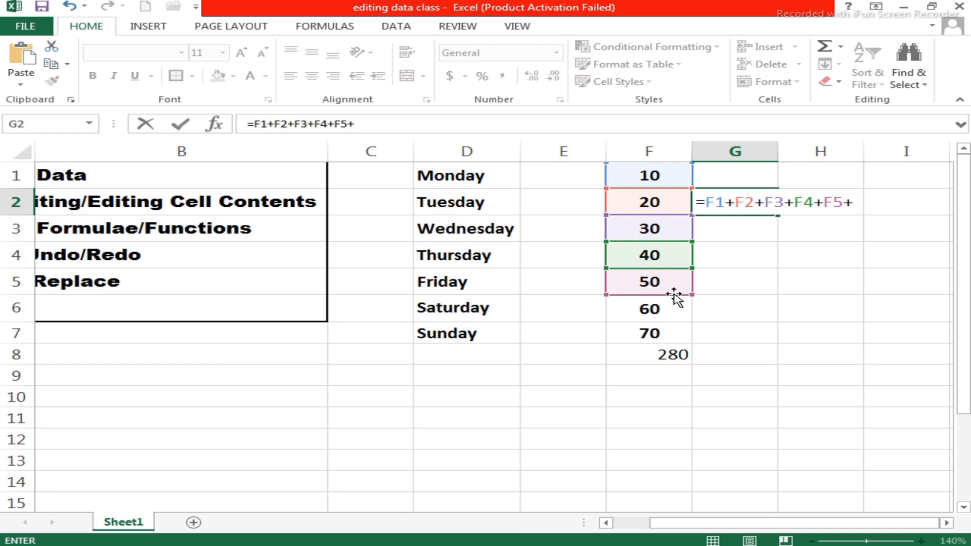
{"action": "left_click", "coordinate": [678, 314]}
{"action": "type", "text": "+"}
{"action": "left_click", "coordinate": [680, 334]}
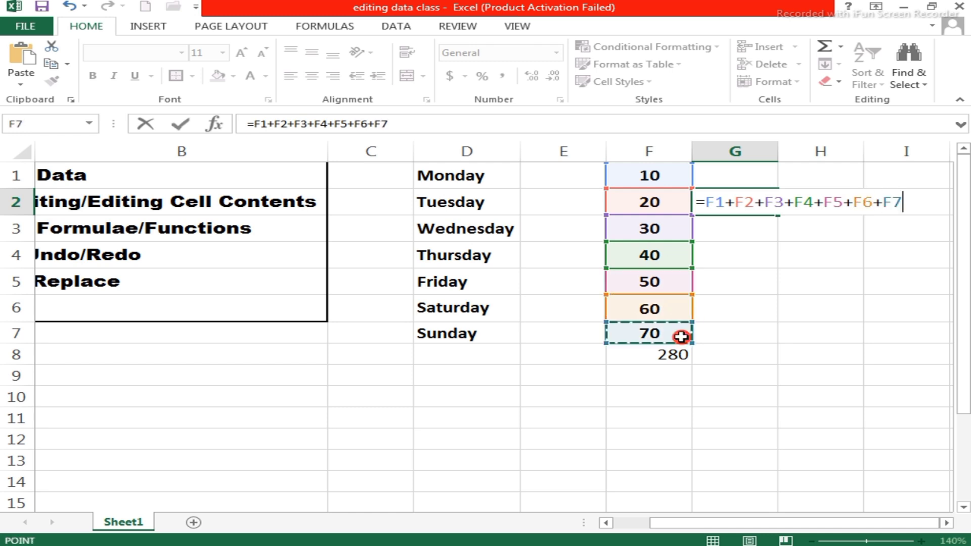
{"action": "type", "text": "+"}
{"action": "key", "text": "BackSpace"}
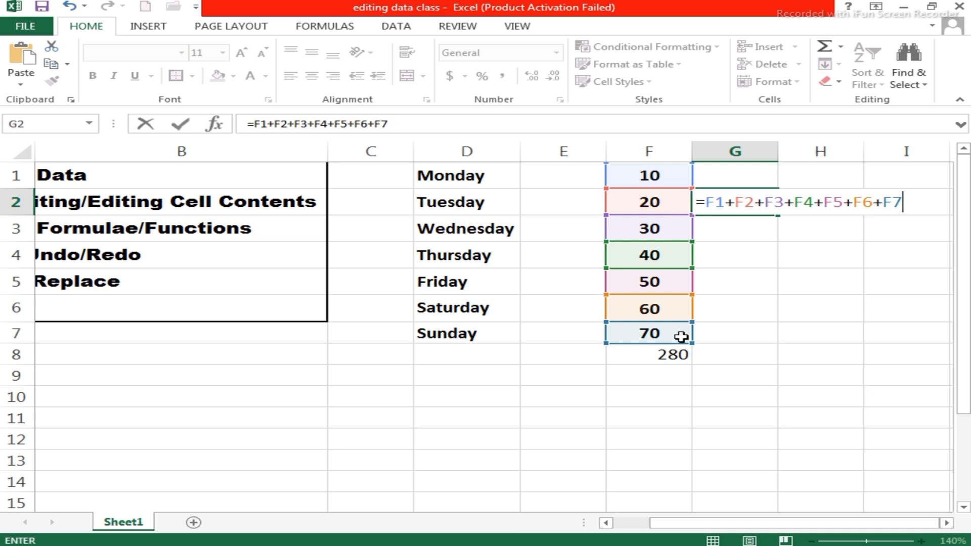
{"action": "key", "text": "Return"}
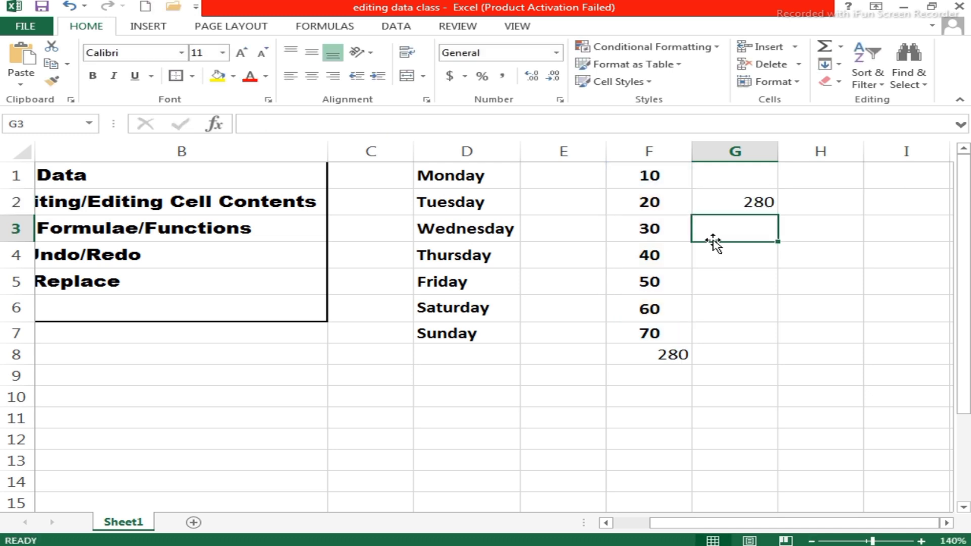
Step: Check the formulas behind cells G2 and F8, and extend the G2 formula with +30 at its end
{"action": "left_click", "coordinate": [739, 201]}
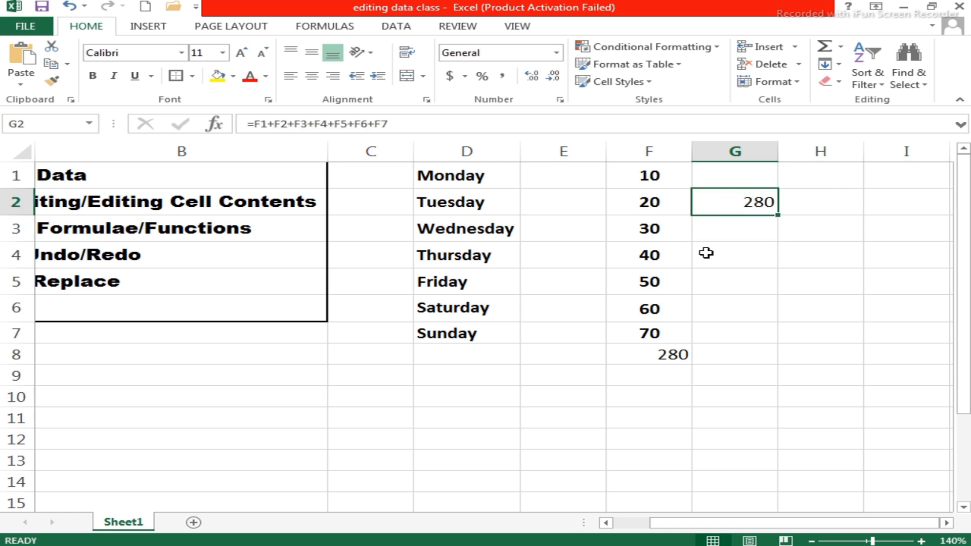
{"action": "left_click", "coordinate": [669, 355]}
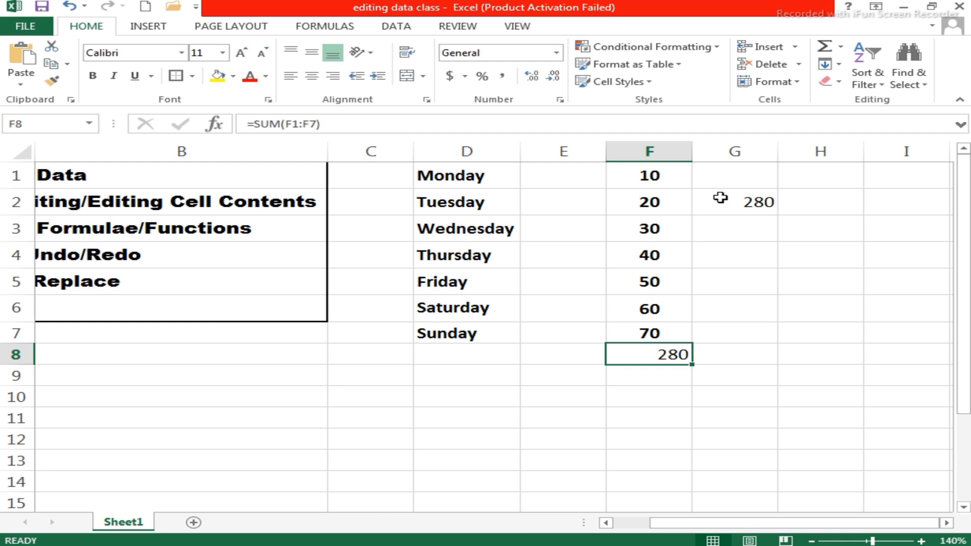
{"action": "double_click", "coordinate": [753, 203]}
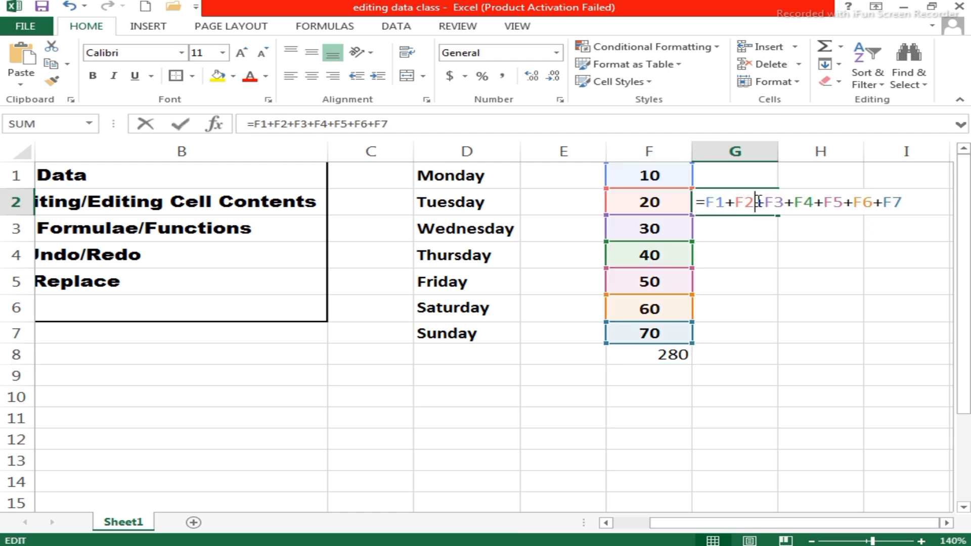
{"action": "left_click", "coordinate": [913, 201]}
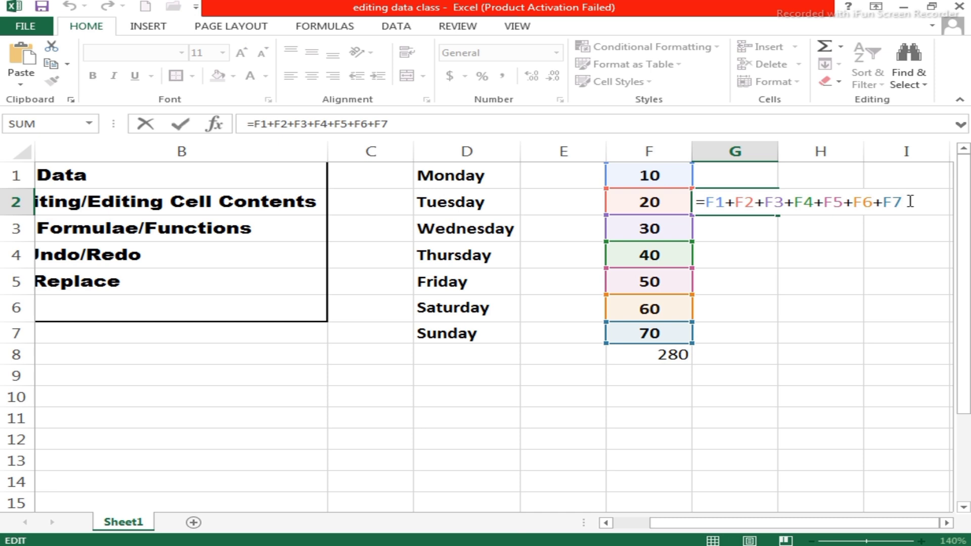
{"action": "type", "text": "+30"}
{"action": "key", "text": "Return"}
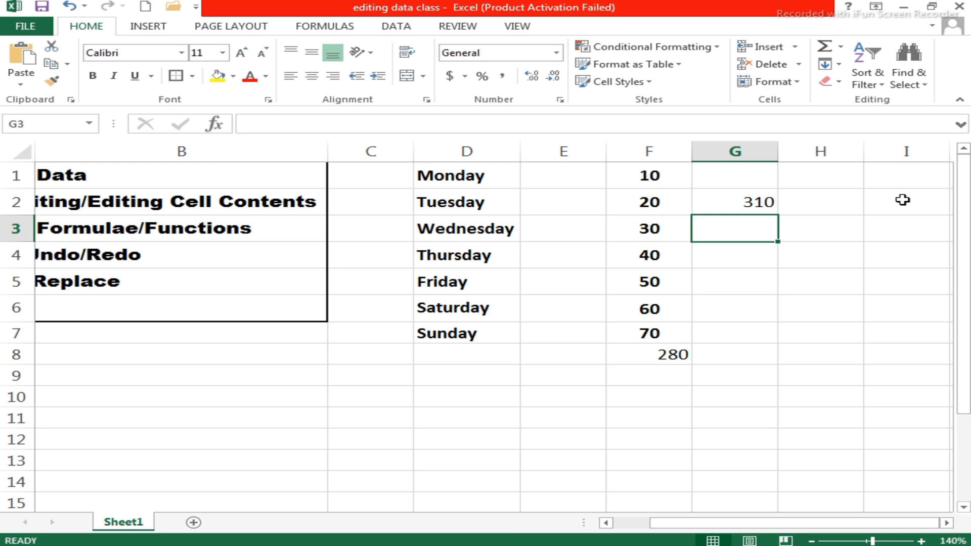
Step: Reopen cell G2 for editing and append a second +30 to its formula
{"action": "left_click", "coordinate": [763, 203]}
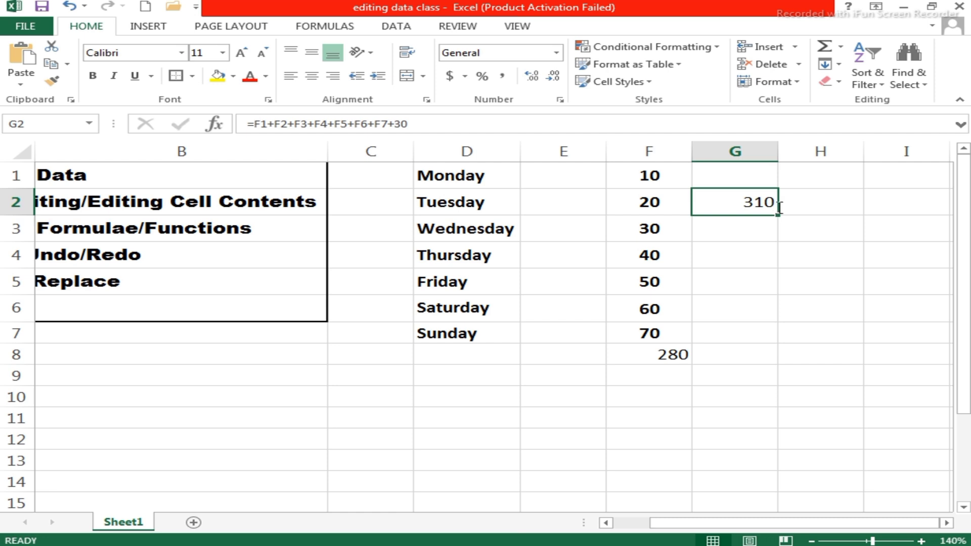
{"action": "key", "text": "F2"}
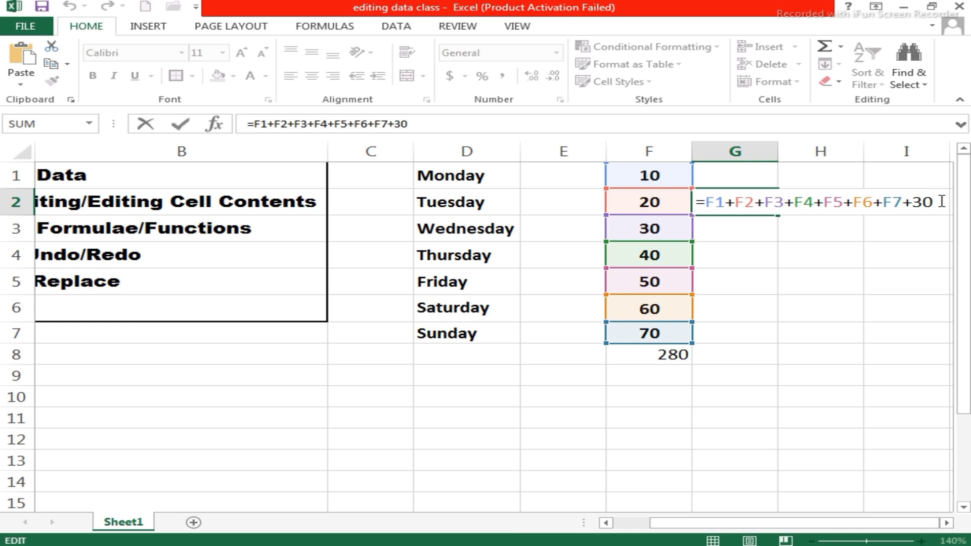
{"action": "type", "text": "+30"}
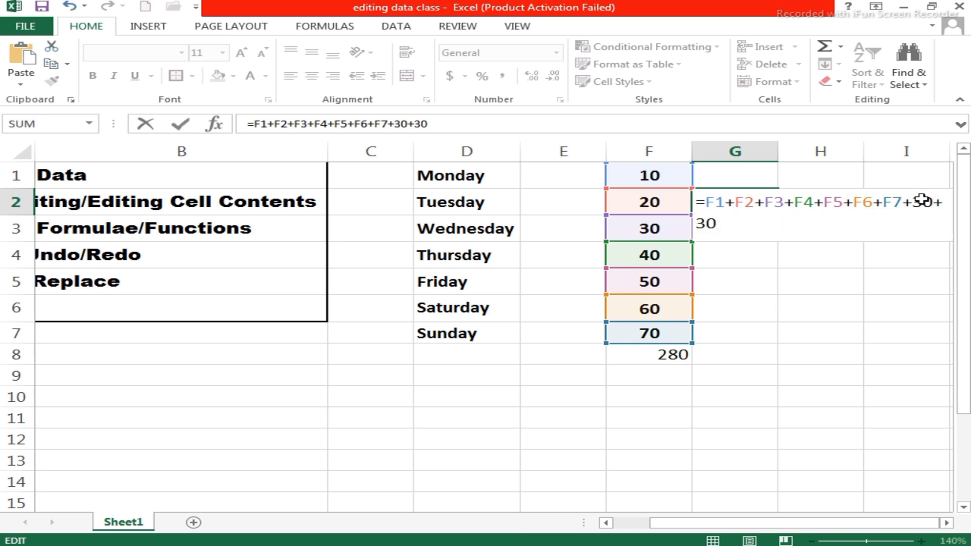
{"action": "key", "text": "Return"}
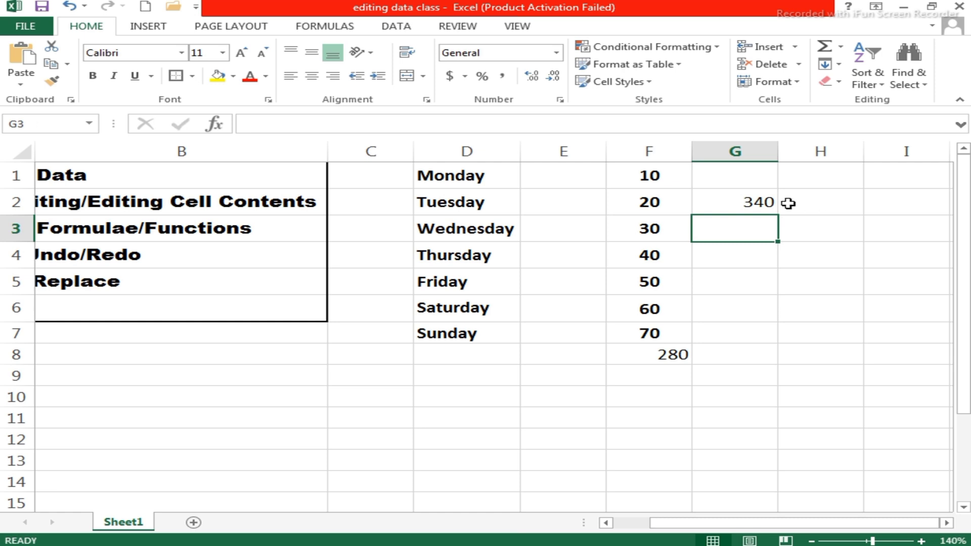
Step: Append a third +30 to cell G2's formula so it reads =F1+F2+F3+F4+F5+F6+F7+30+30+30
{"action": "left_click", "coordinate": [746, 201]}
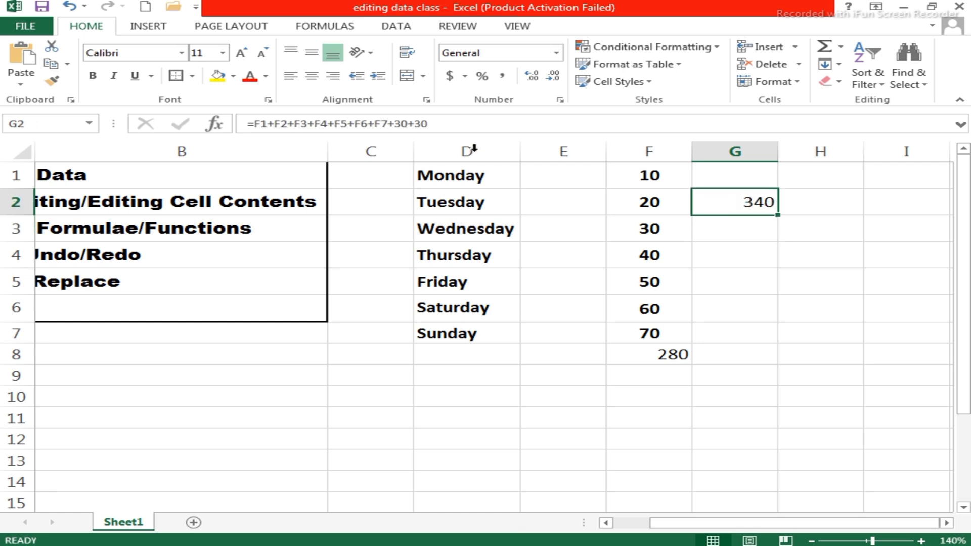
{"action": "left_click", "coordinate": [434, 122]}
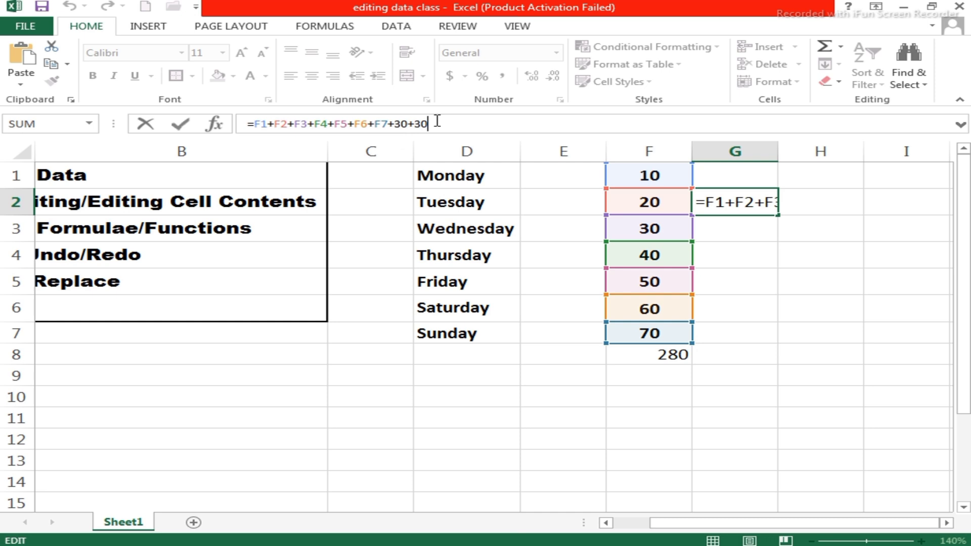
{"action": "type", "text": "+30"}
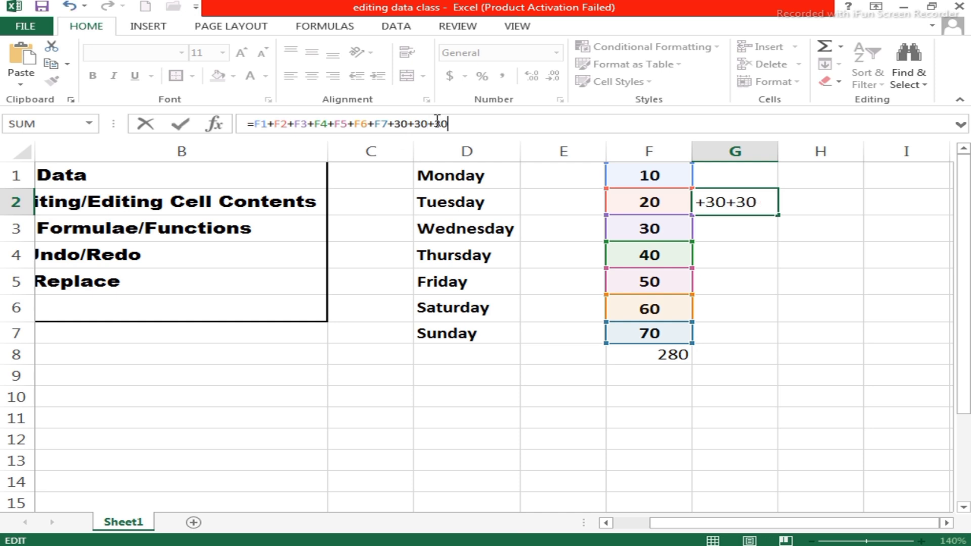
{"action": "key", "text": "Return"}
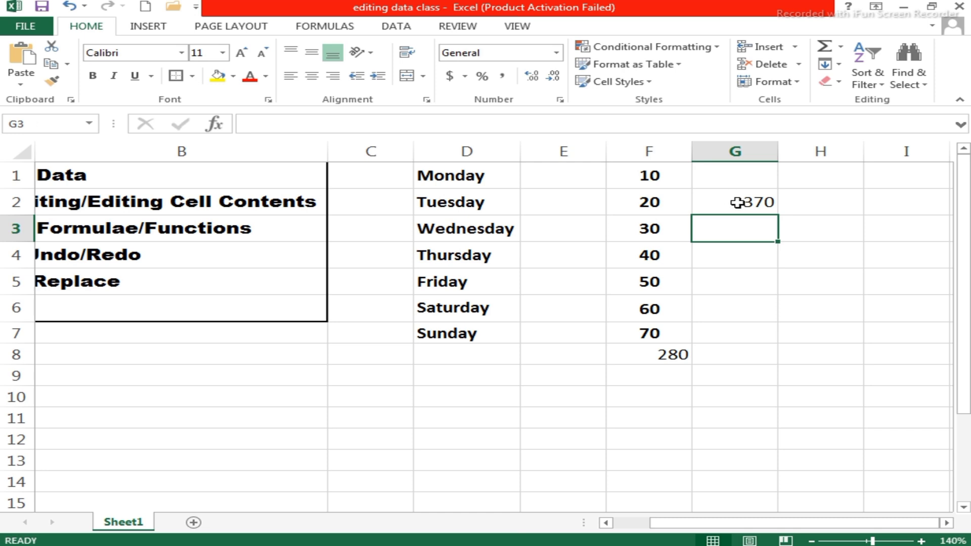
Step: Select cell G2 and undo its last three formula edits, one +30 at a time
{"action": "left_click_drag", "start_coordinate": [678, 531], "coordinate": [604, 527]}
{"action": "left_click", "coordinate": [813, 199]}
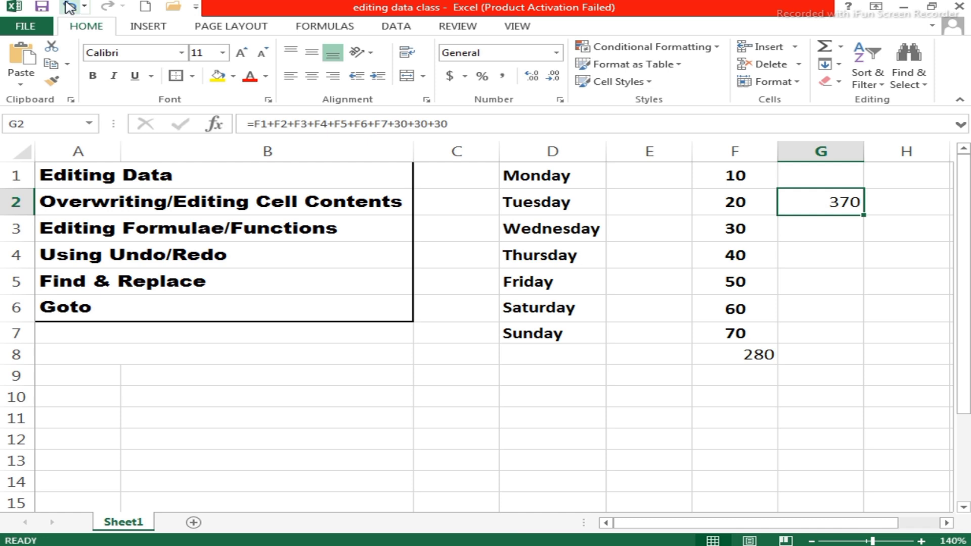
{"action": "left_click", "coordinate": [69, 7]}
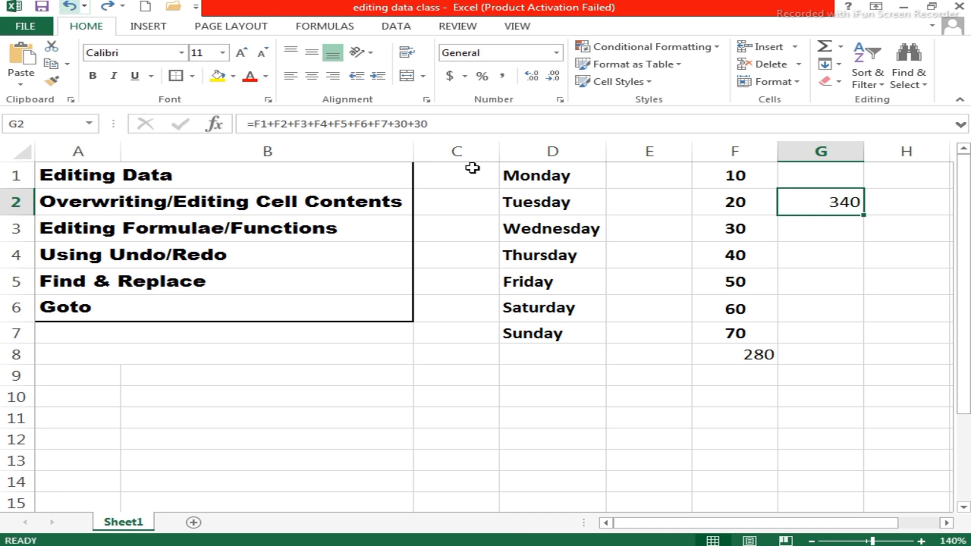
{"action": "left_click", "coordinate": [71, 8]}
{"action": "left_click", "coordinate": [71, 8]}
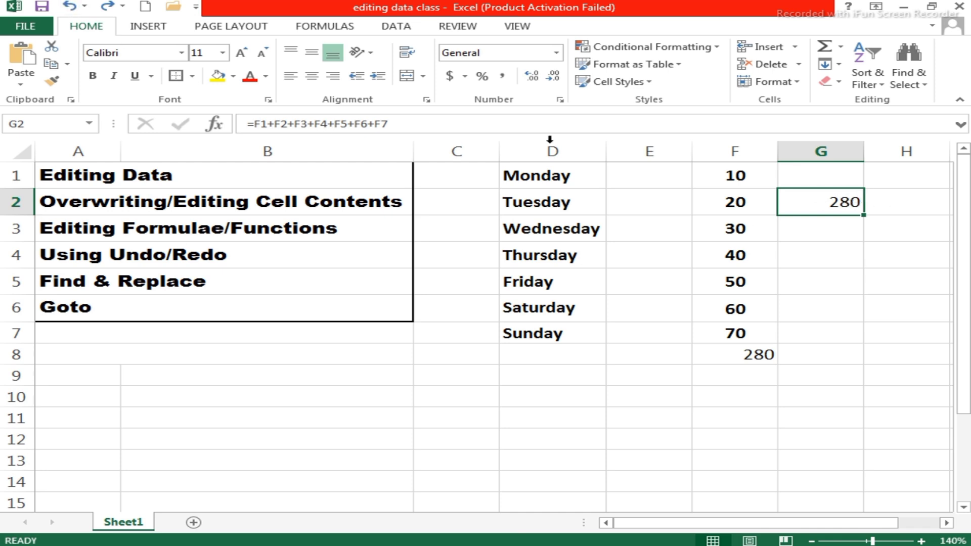
Step: Redo all three +30 additions to the formula in cell G2
{"action": "left_click", "coordinate": [107, 7]}
{"action": "left_click", "coordinate": [108, 7]}
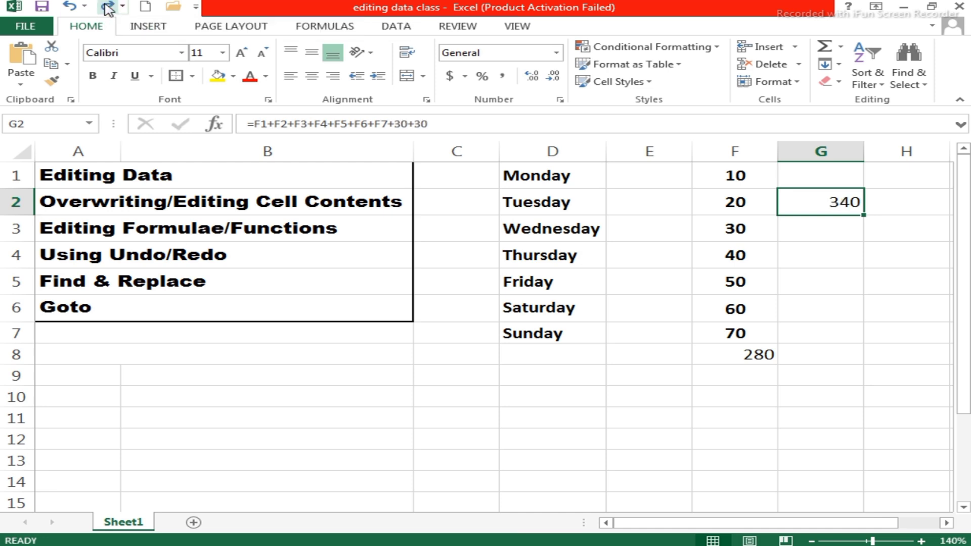
{"action": "left_click", "coordinate": [108, 7]}
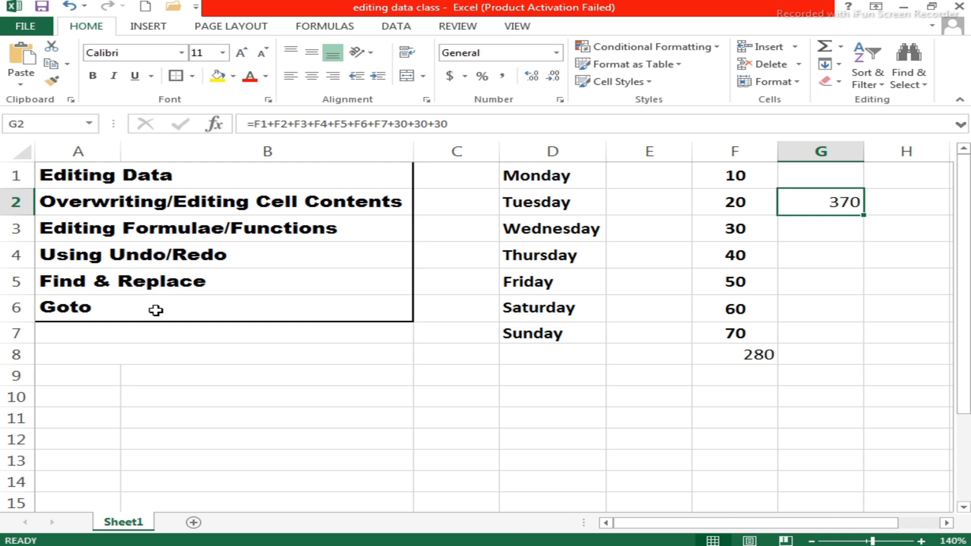
Step: Use the Go To command to jump from cell A7 to cell D5
{"action": "left_click", "coordinate": [208, 334]}
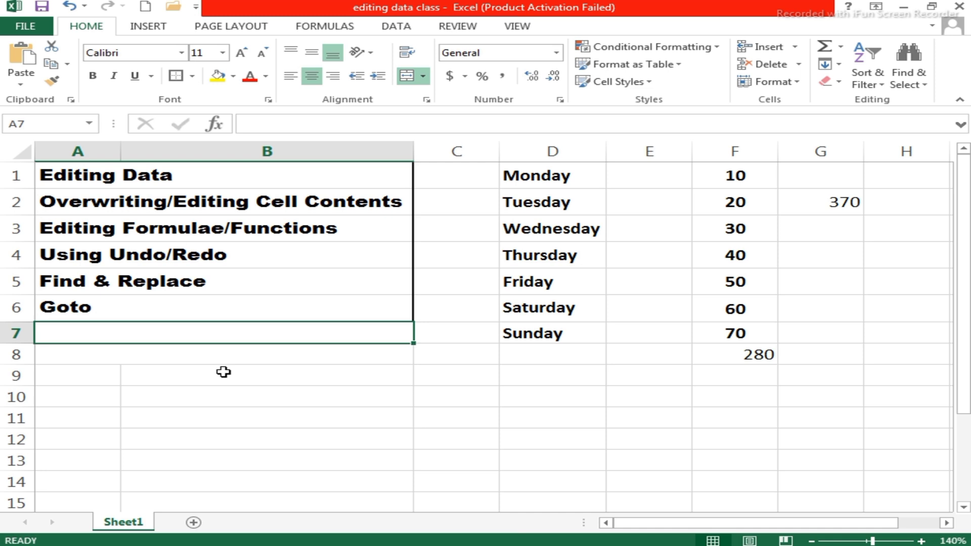
{"action": "key", "text": "ctrl+g"}
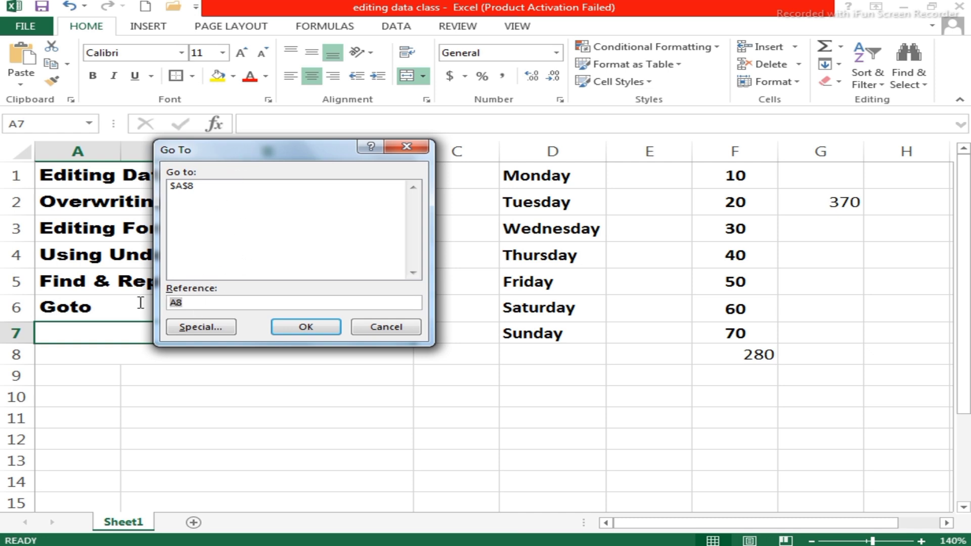
{"action": "key", "text": "BackSpace"}
{"action": "type", "text": "d5"}
{"action": "left_click", "coordinate": [328, 328]}
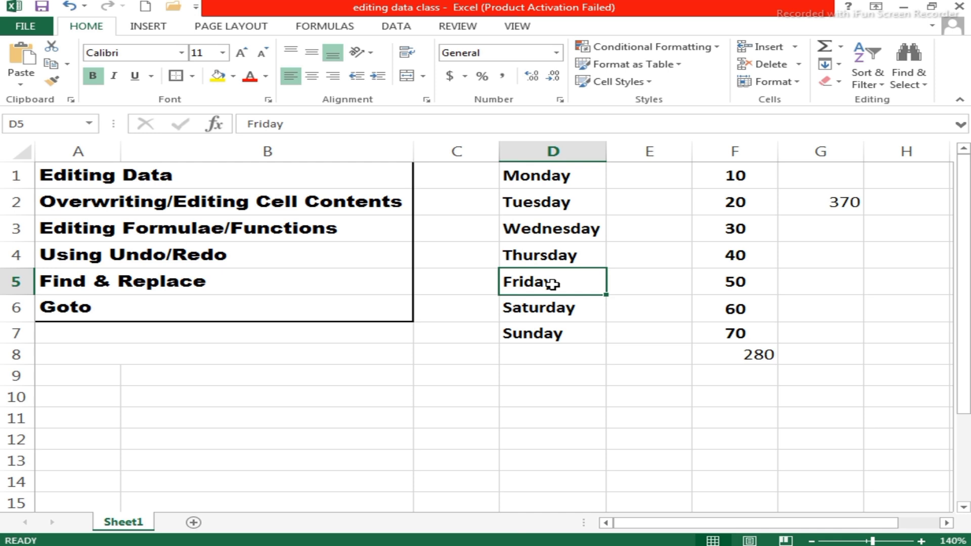
Step: Use Go To again to jump to cell G5, and finish by selecting the empty cell F10
{"action": "key", "text": "ctrl+g"}
{"action": "type", "text": "A7"}
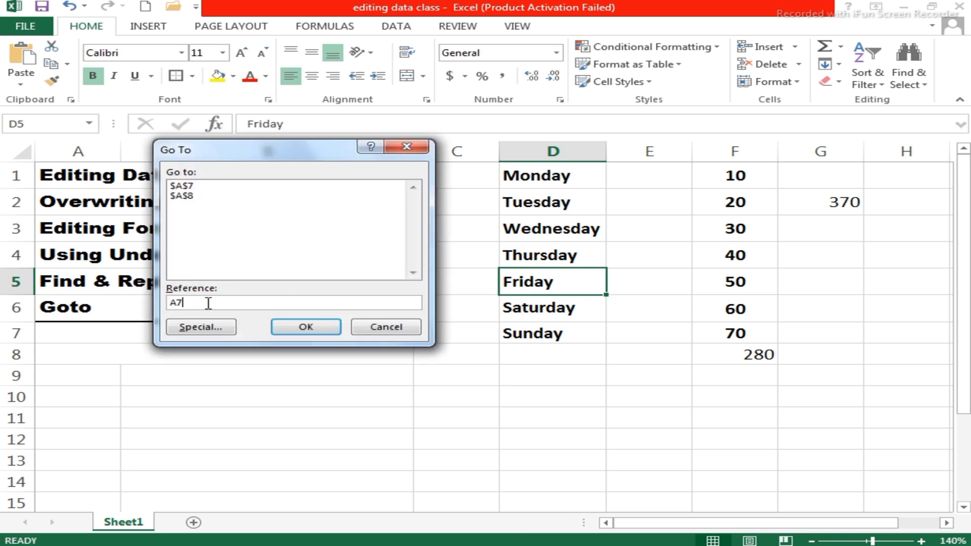
{"action": "left_click_drag", "start_coordinate": [208, 303], "coordinate": [169, 302]}
{"action": "type", "text": "go"}
{"action": "key", "text": "BackSpace"}
{"action": "type", "text": "5"}
{"action": "left_click", "coordinate": [305, 327]}
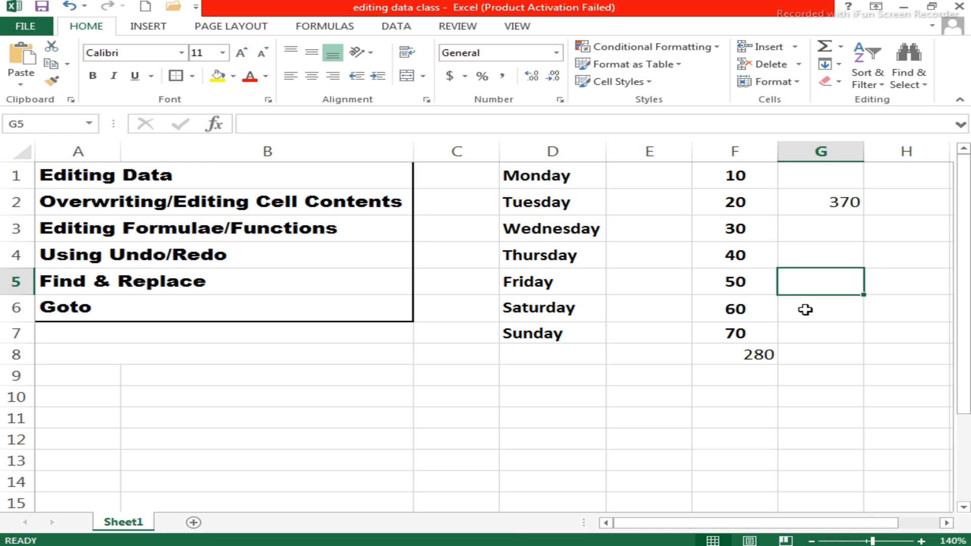
{"action": "left_click", "coordinate": [761, 389]}
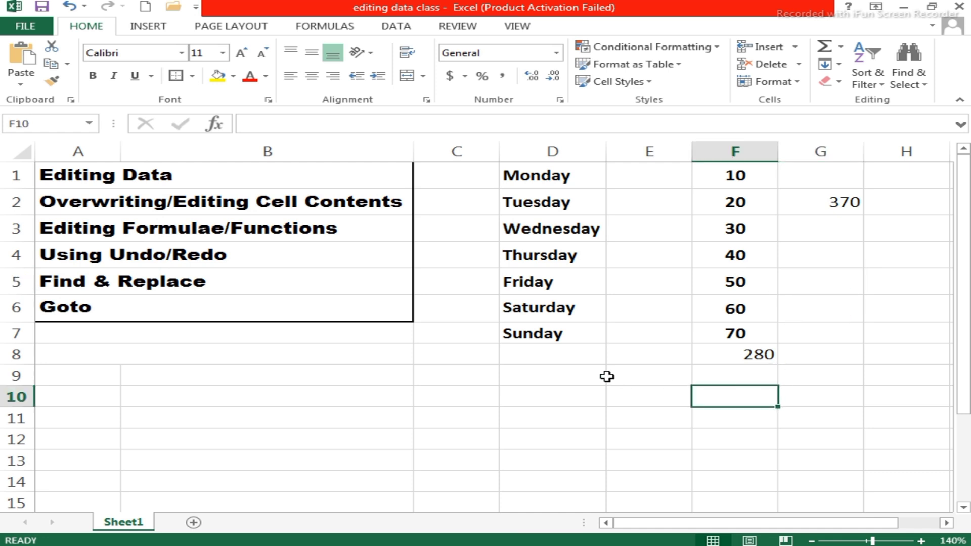